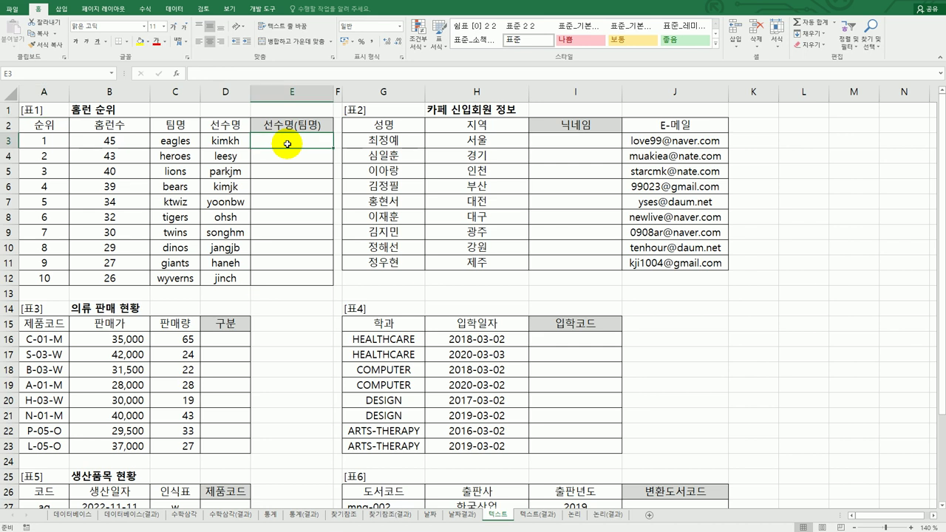
# - Enter =PROPER(D3) in E3 and fill the formula down to E12
pyautogui.click(236, 141)
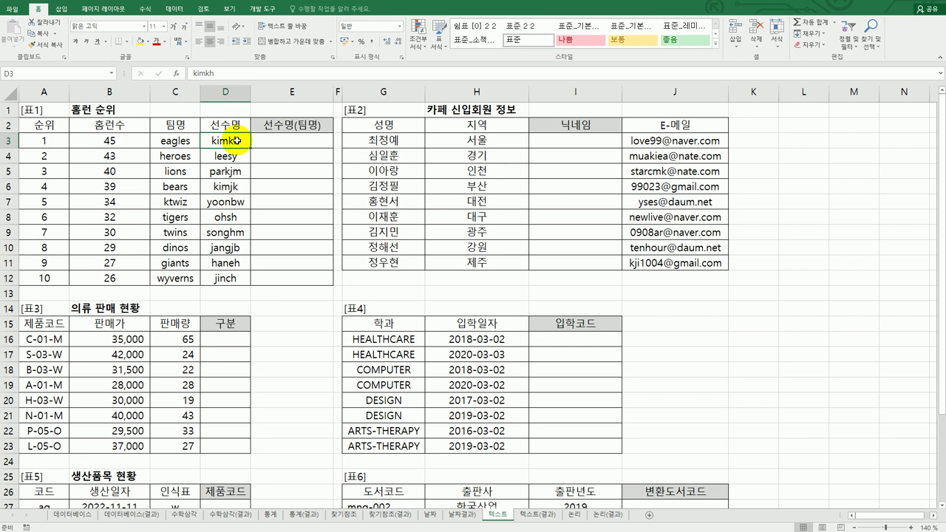
pyautogui.click(280, 140)
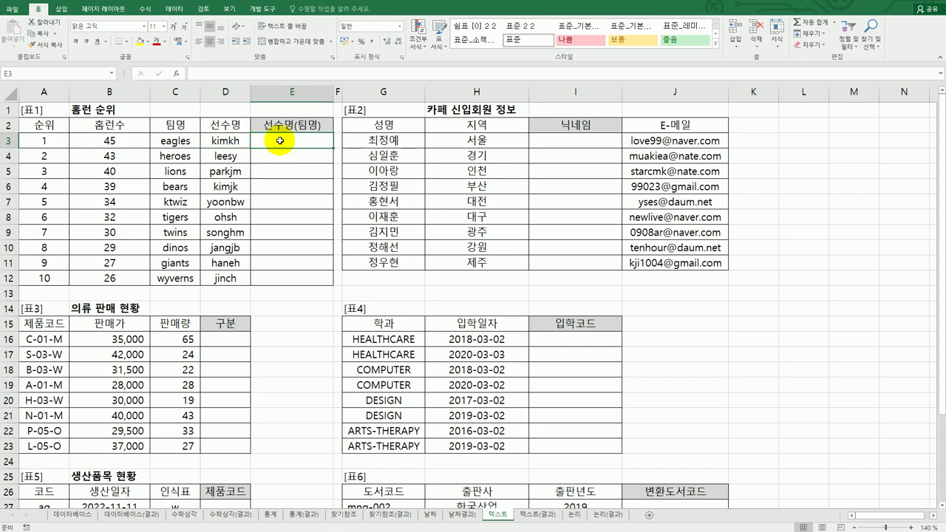
pyautogui.write('=')
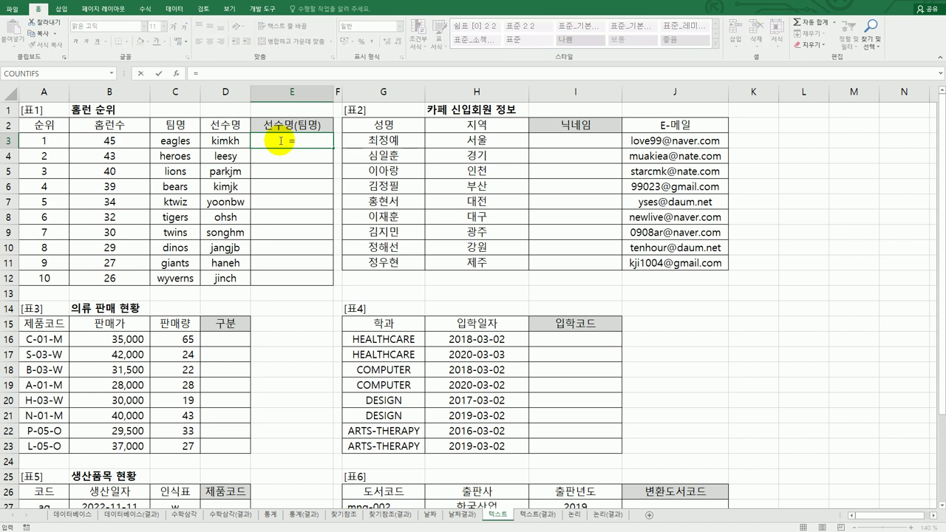
pyautogui.write('p')
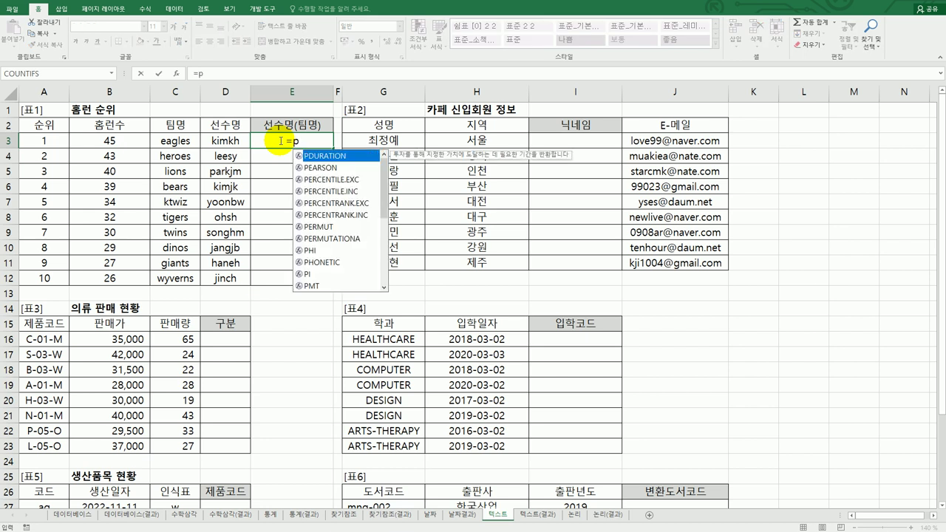
pyautogui.write('r')
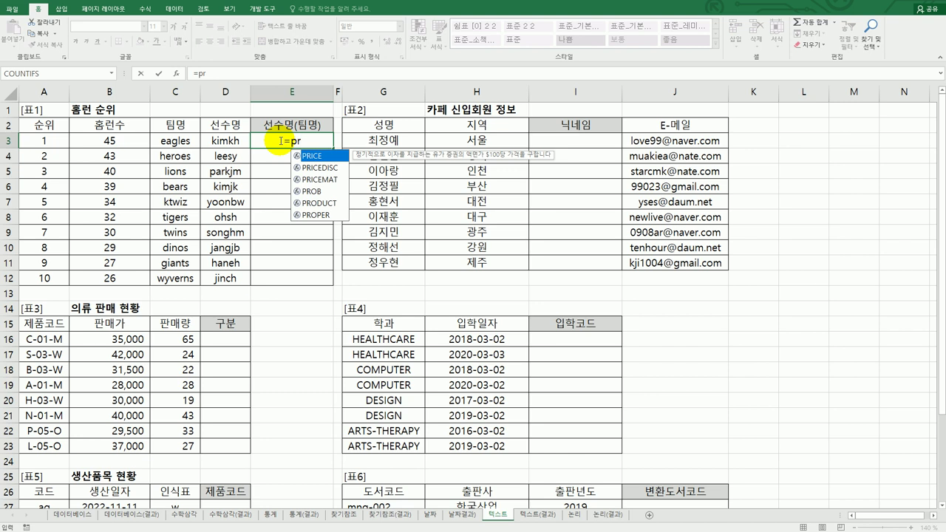
pyautogui.click(311, 215)
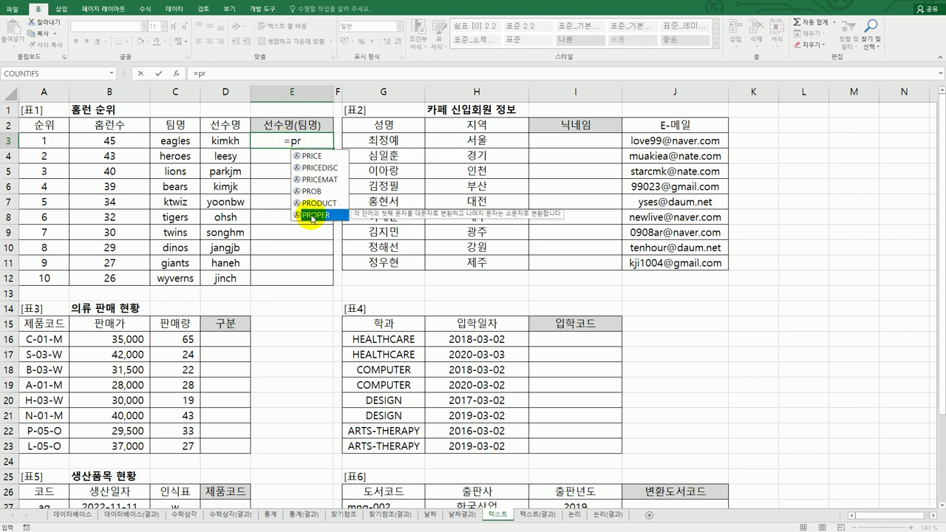
pyautogui.doubleClick(311, 215)
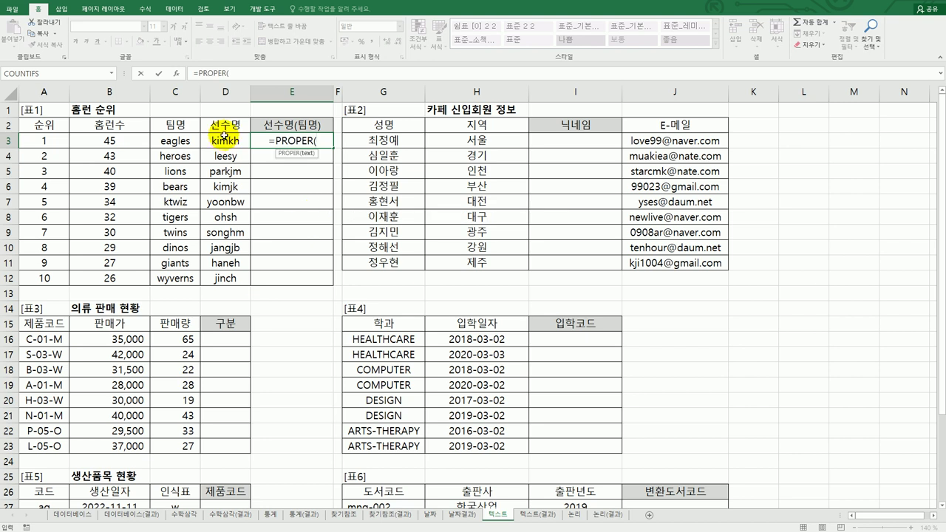
pyautogui.click(222, 139)
pyautogui.write(')')
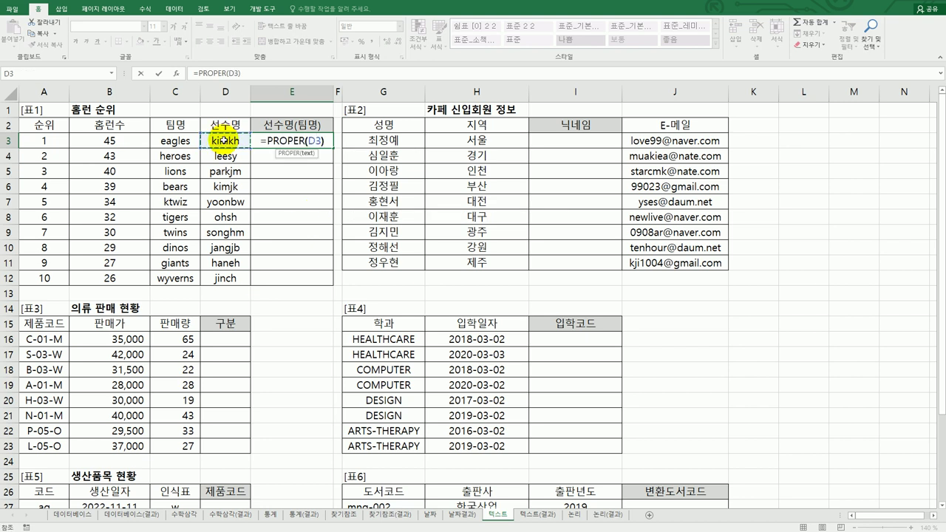
pyautogui.press('Return')
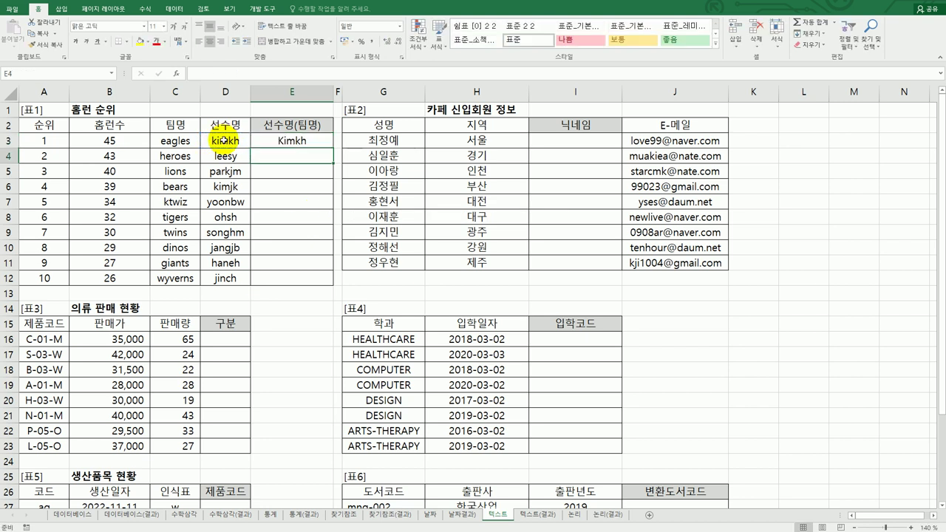
pyautogui.click(255, 141)
pyautogui.moveTo(334, 149); pyautogui.dragTo(323, 288)
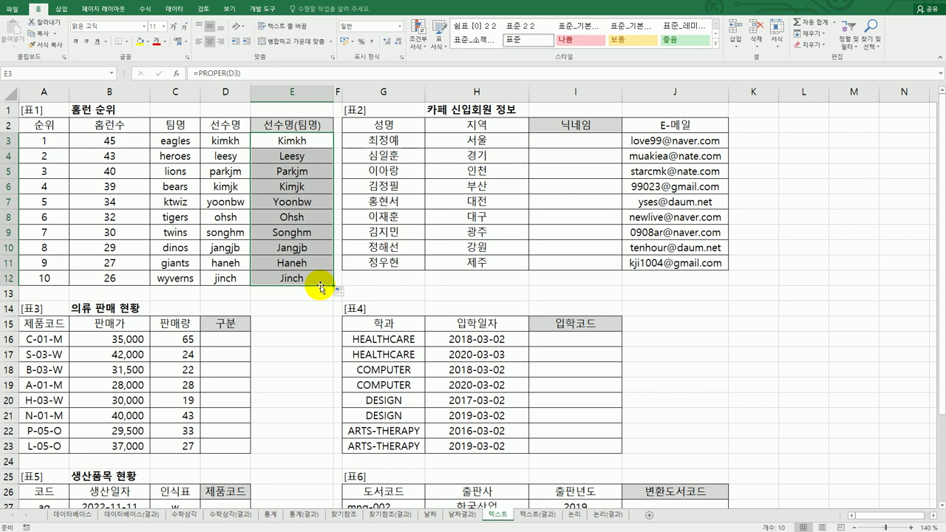
# - Extend the formula in E3 with an opening parenthesis and the uppercase team name by appending &"("&UPPER(C3)
pyautogui.click(309, 144)
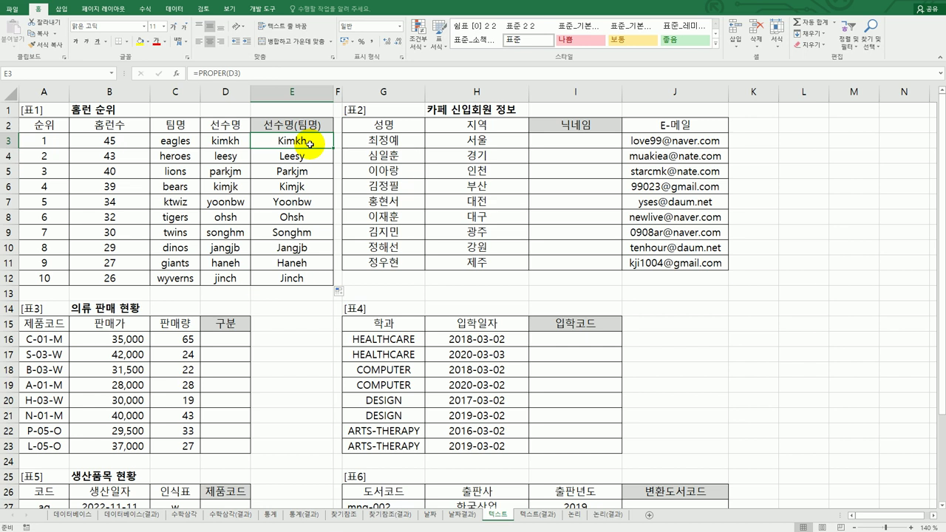
pyautogui.doubleClick(309, 143)
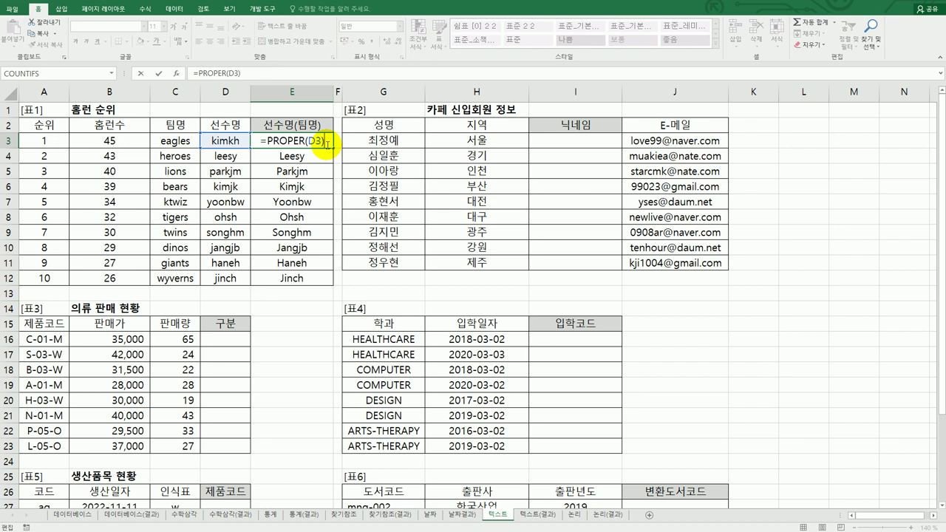
pyautogui.write('&')
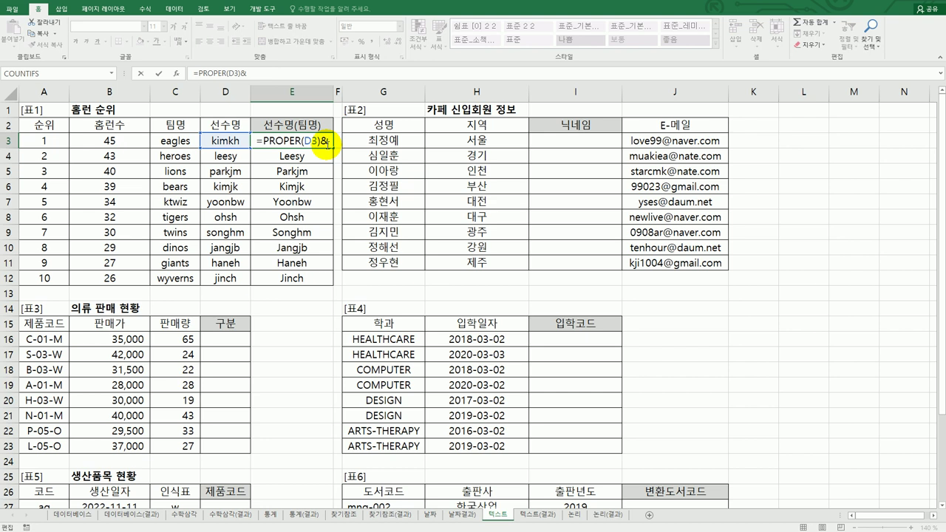
pyautogui.write('"(')
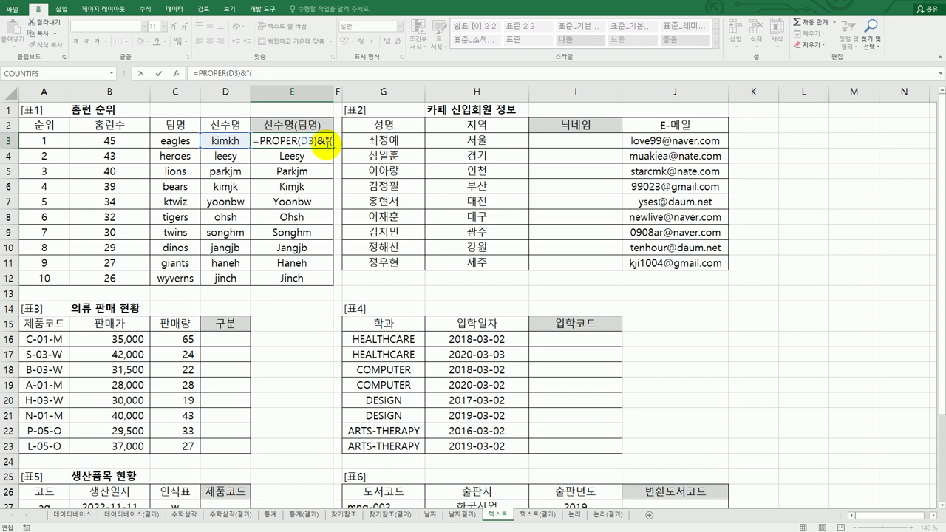
pyautogui.write('"&')
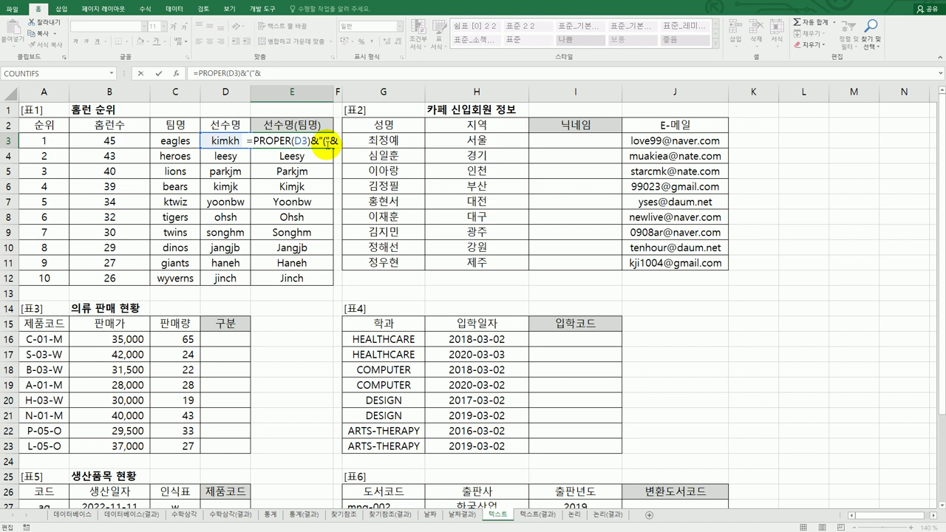
pyautogui.write('up')
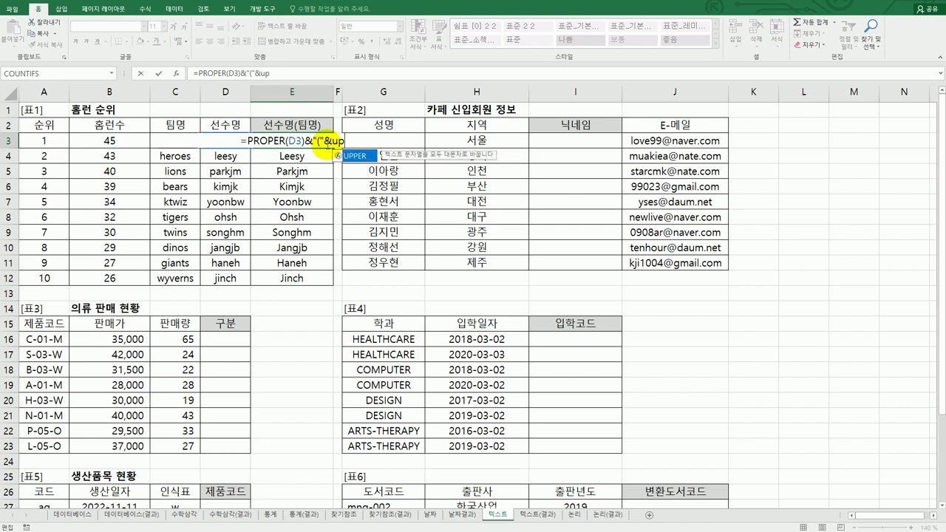
pyautogui.doubleClick(354, 156)
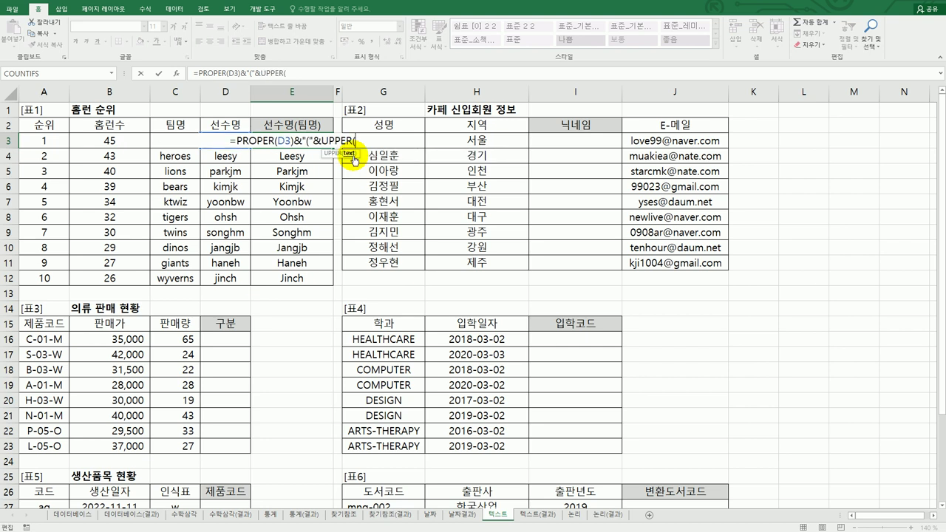
pyautogui.click(157, 140)
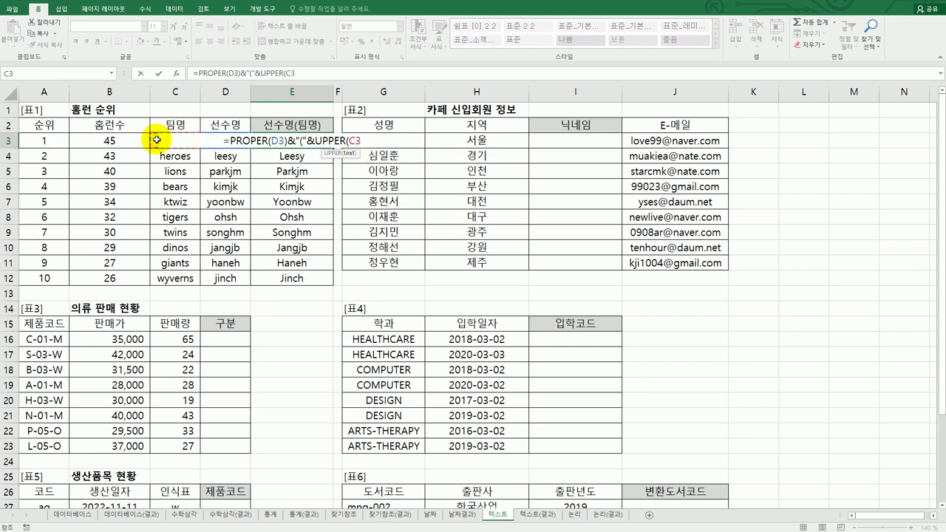
pyautogui.write(')')
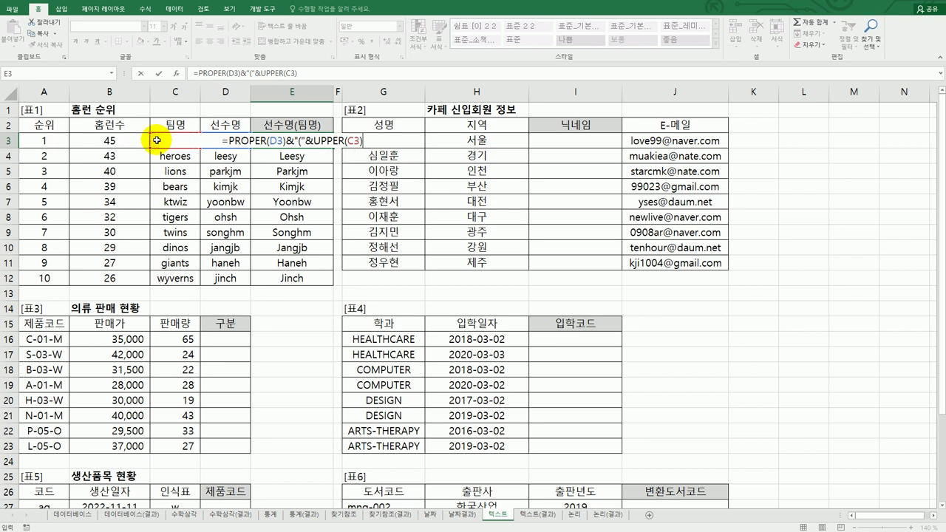
# - Append &")" to the formula in E3 and fill the completed formula down to E12
pyautogui.write('&')
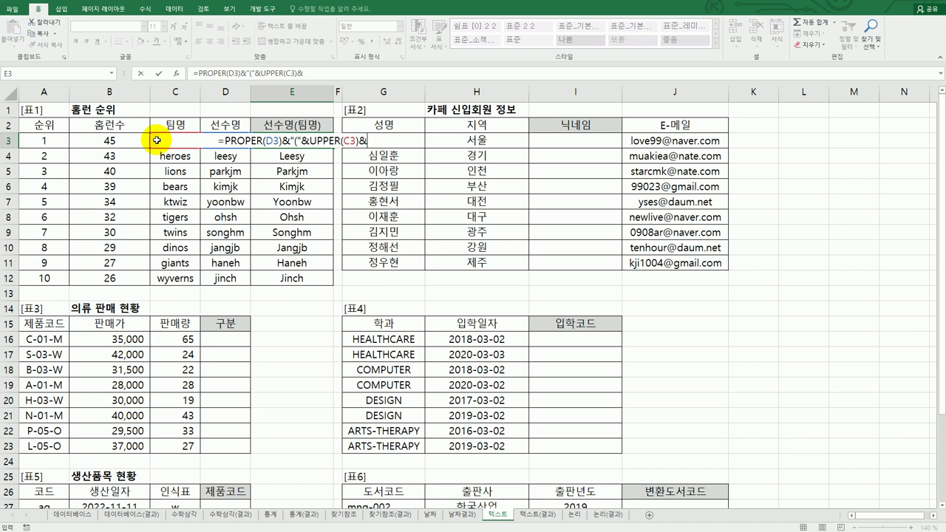
pyautogui.write('")')
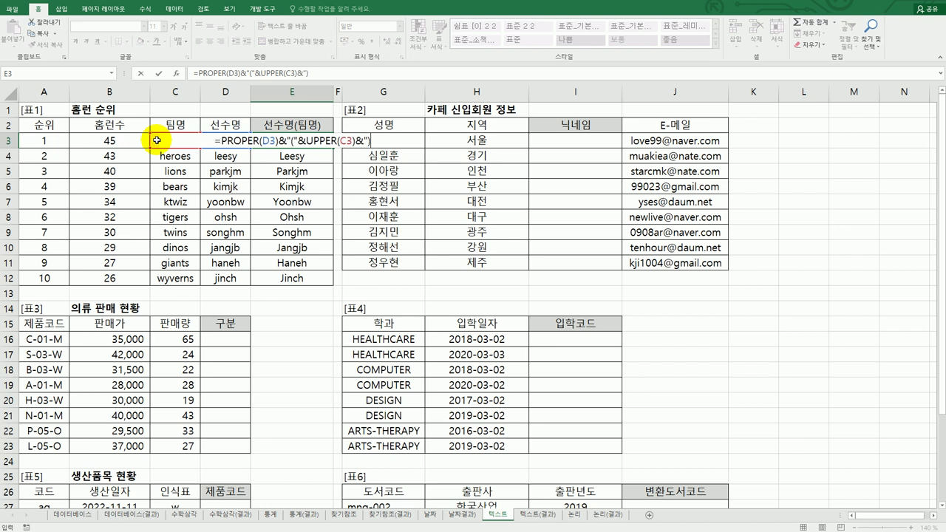
pyautogui.write('""')
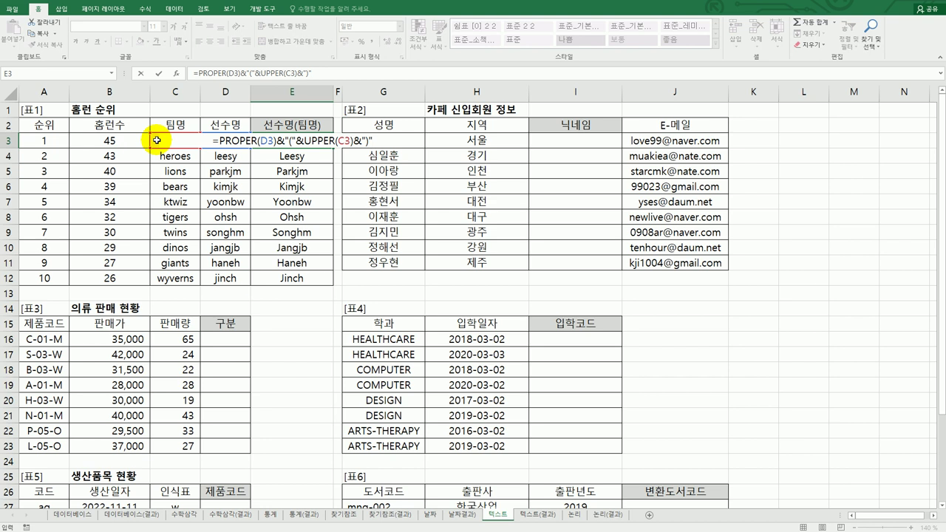
pyautogui.press('Return')
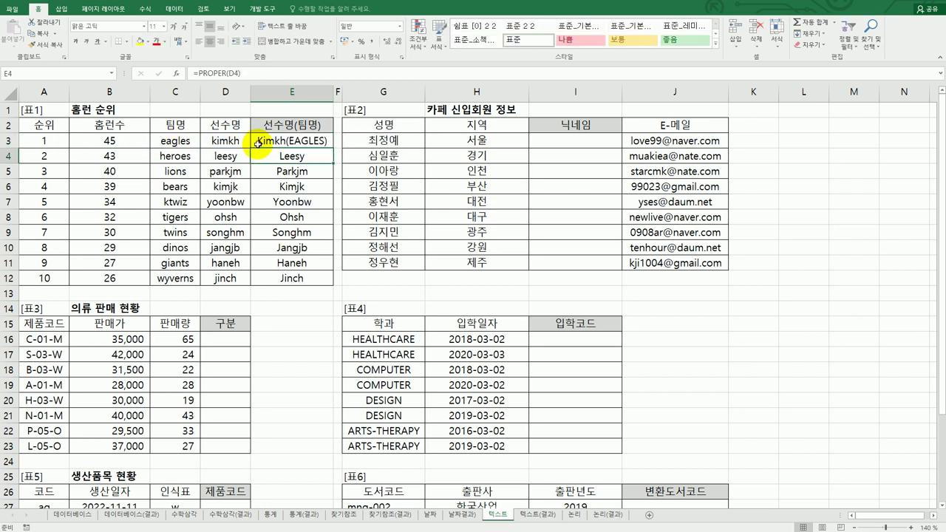
pyautogui.click(293, 143)
pyautogui.moveTo(335, 150); pyautogui.dragTo(323, 282)
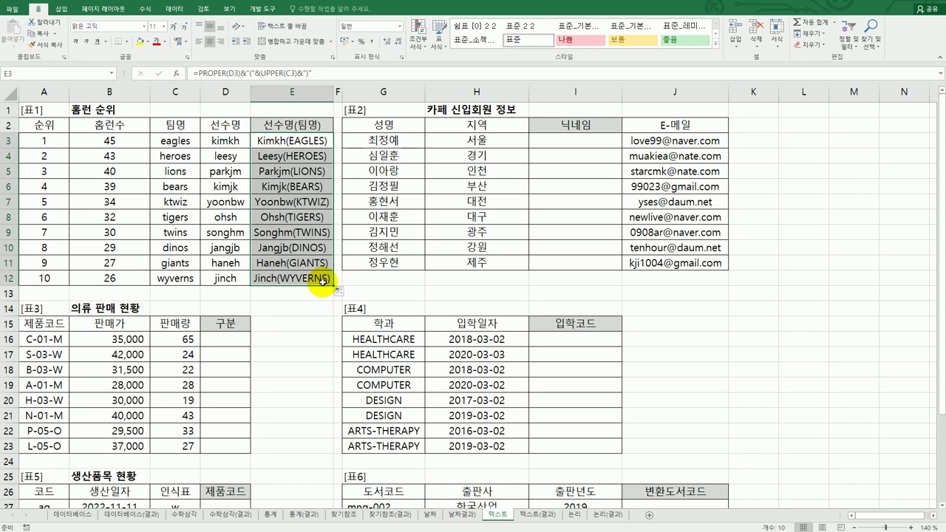
# - Start a SEARCH function in I3 with its arguments dialog, using "@" as Find_text and J3 as Within_text
pyautogui.click(582, 140)
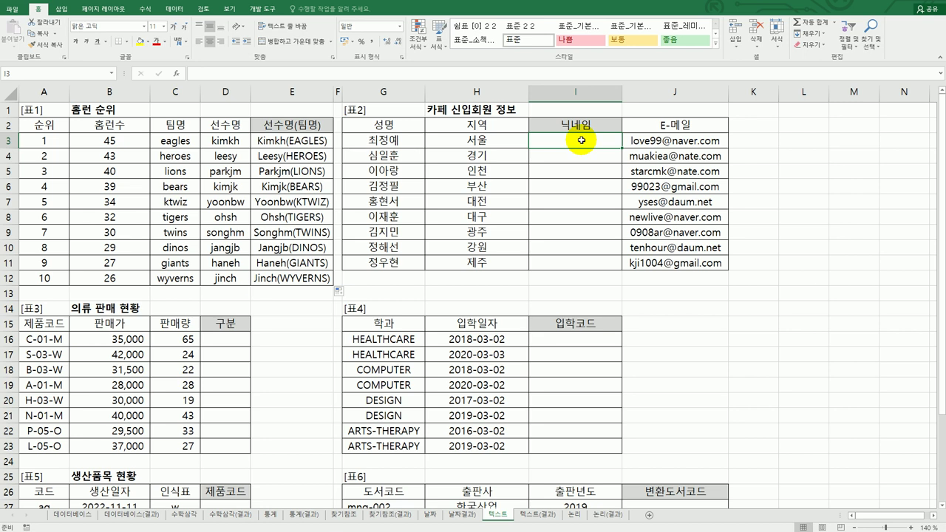
pyautogui.write('=')
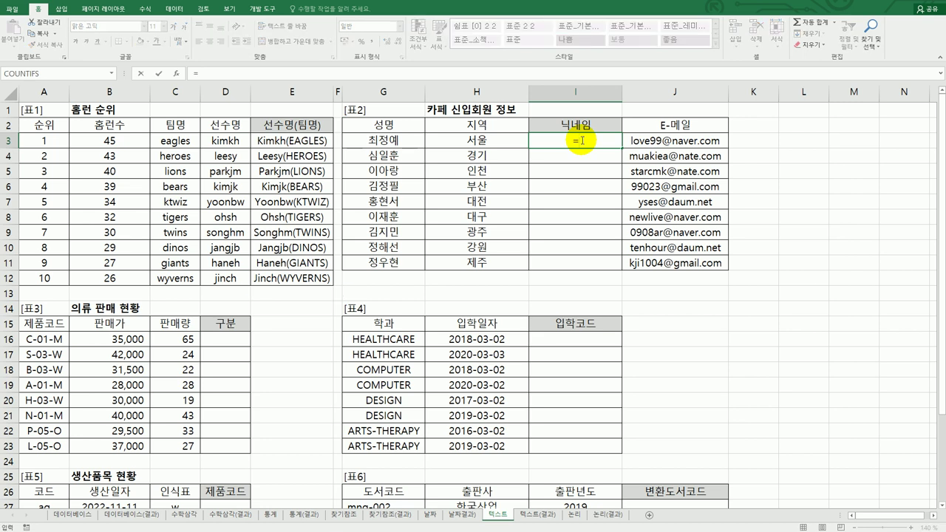
pyautogui.write('s')
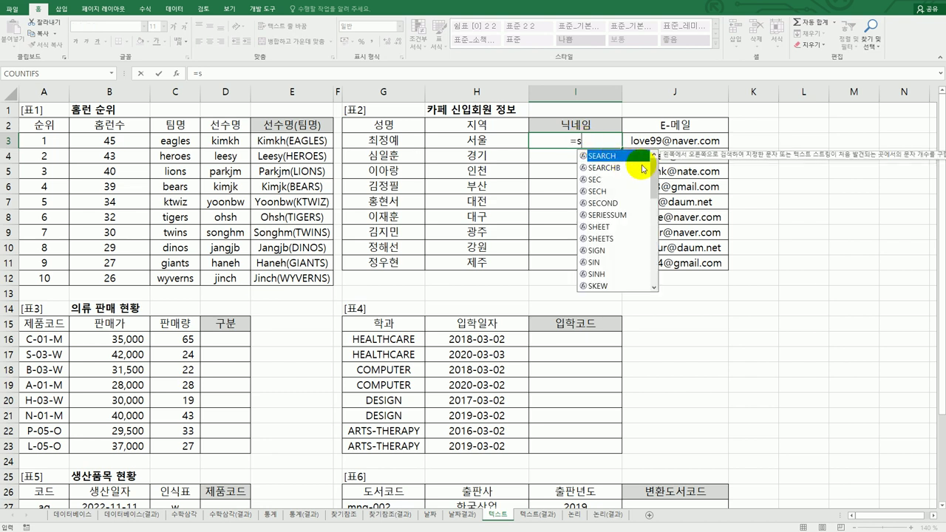
pyautogui.doubleClick(620, 155)
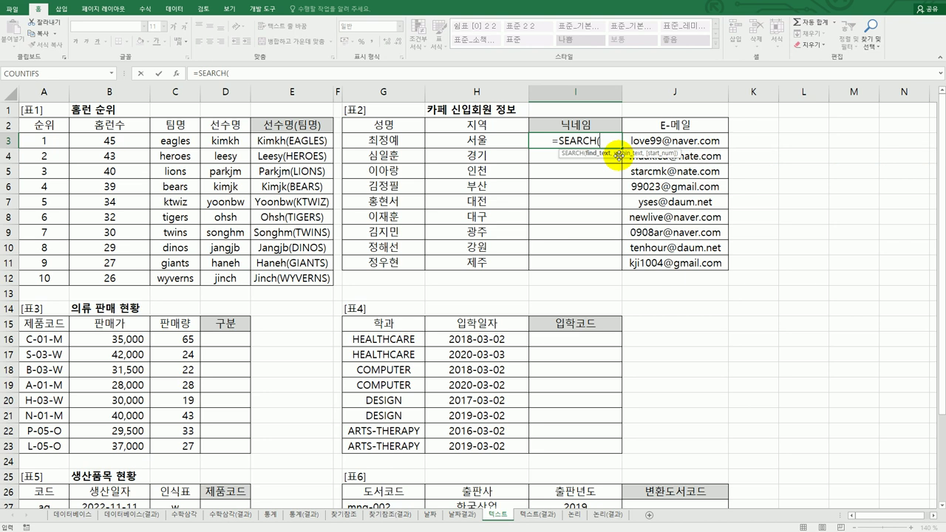
pyautogui.click(176, 74)
pyautogui.moveTo(606, 148); pyautogui.dragTo(677, 266)
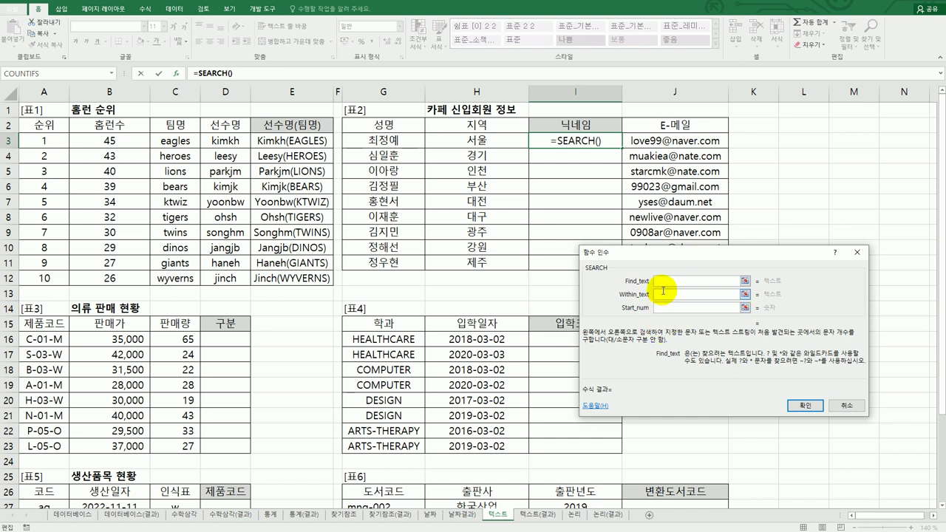
pyautogui.write('@')
pyautogui.click(664, 294)
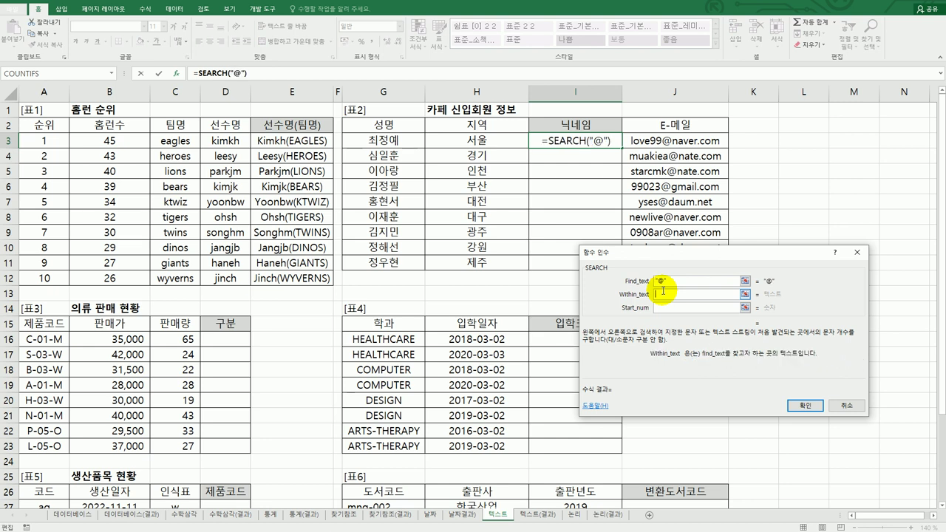
pyautogui.click(670, 140)
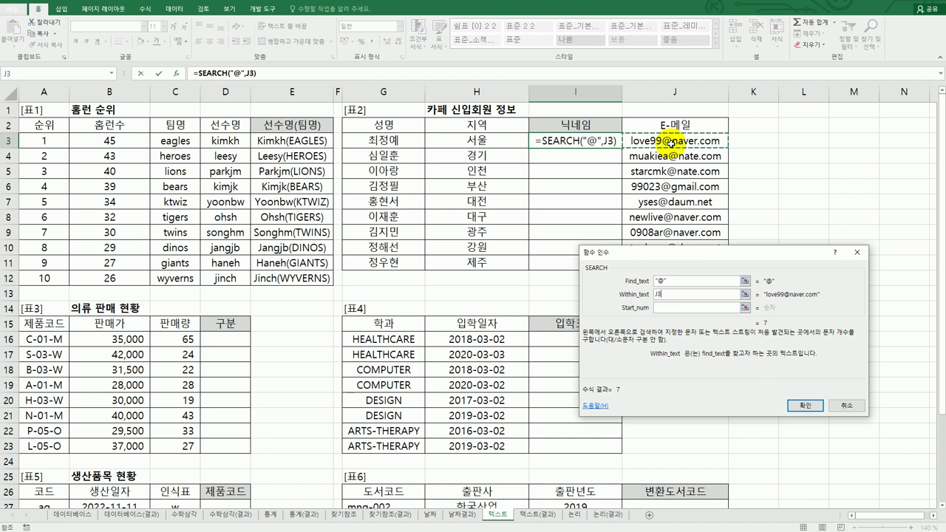
# - Set the SEARCH function's Start_num to 1 and fill the formula from I3 down to I11
pyautogui.click(671, 308)
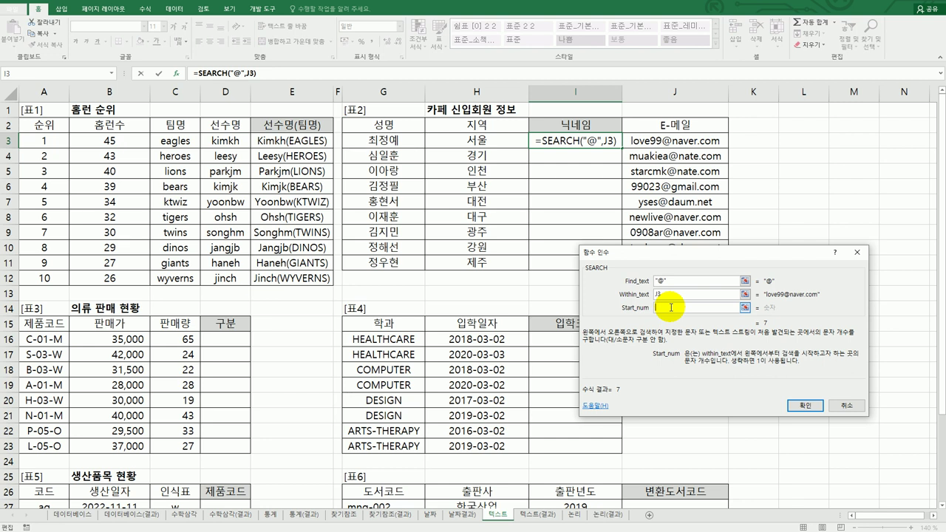
pyautogui.write('1')
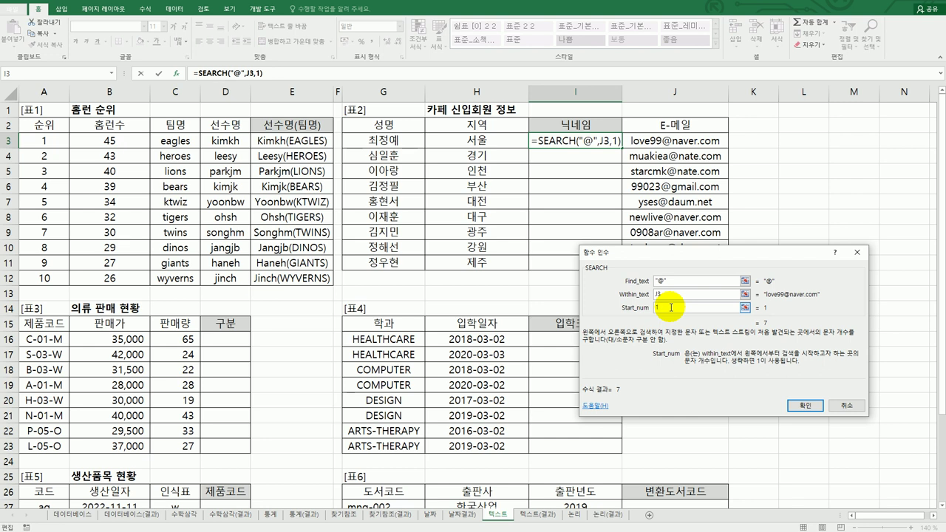
pyautogui.click(804, 405)
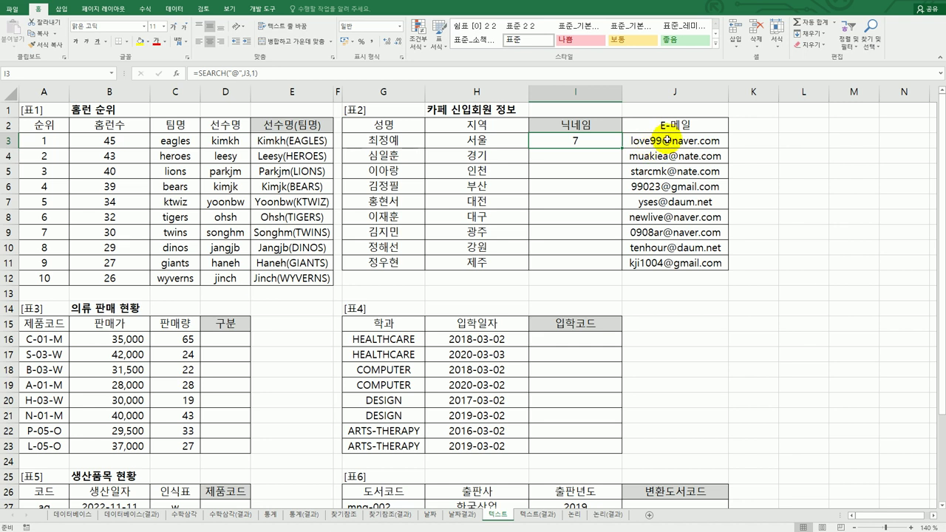
pyautogui.moveTo(622, 148); pyautogui.dragTo(621, 270)
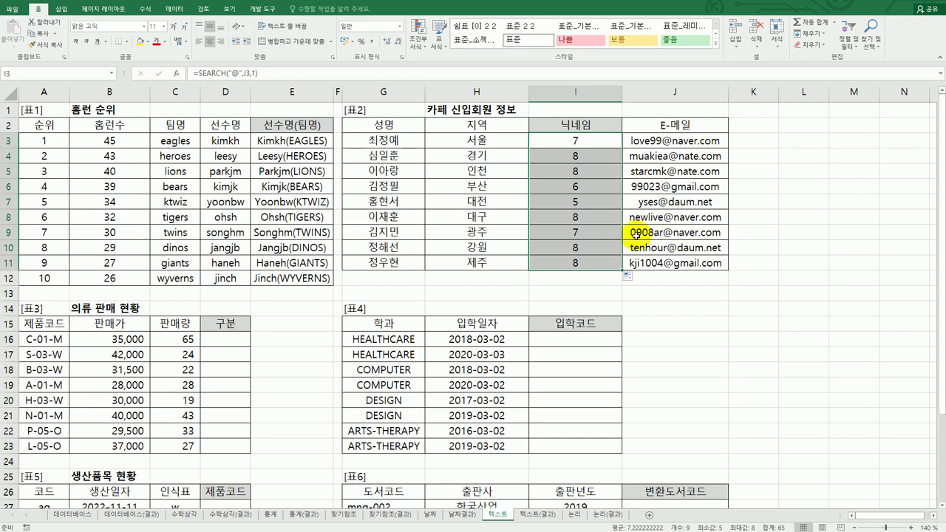
# - Subtract 1 from the SEARCH formula in I3 and fill it down to I11
pyautogui.moveTo(698, 139); pyautogui.dragTo(689, 266)
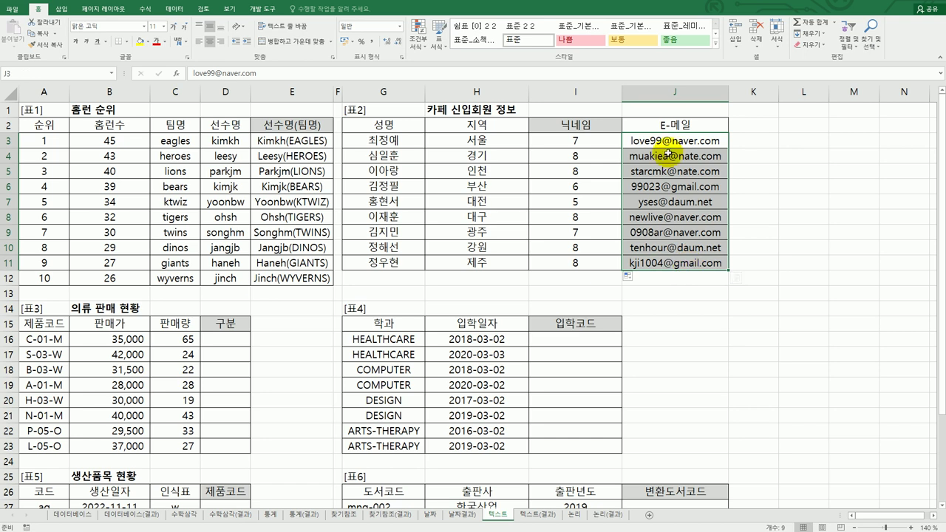
pyautogui.click(611, 144)
pyautogui.write('=SEARCH("@",J3,1)-1')
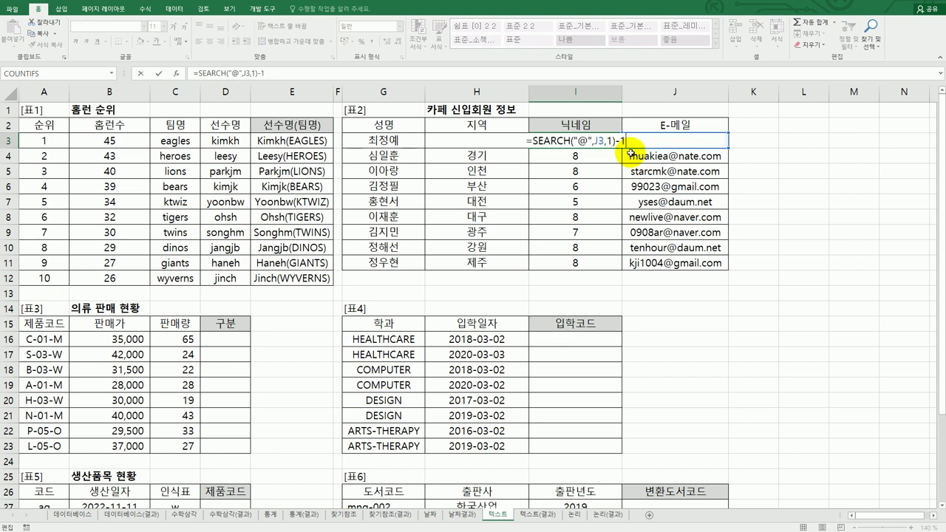
pyautogui.press('Return')
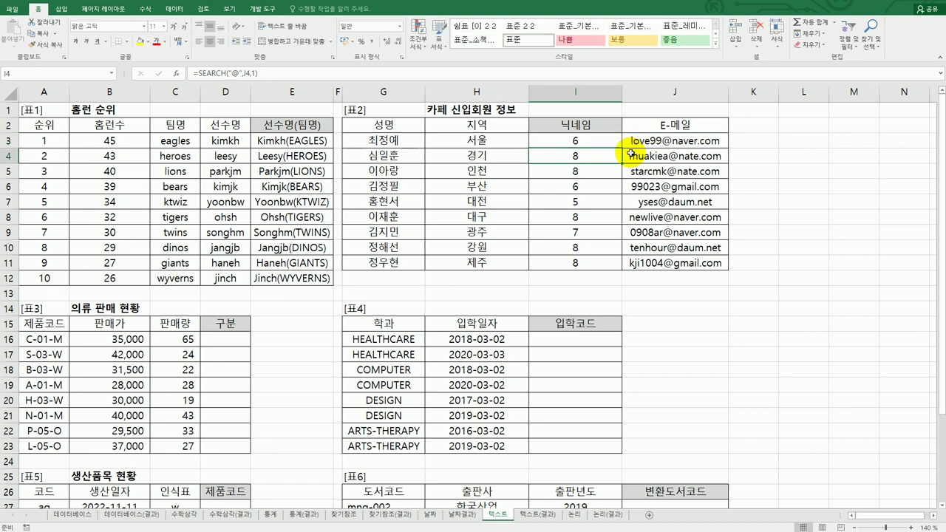
pyautogui.click(605, 142)
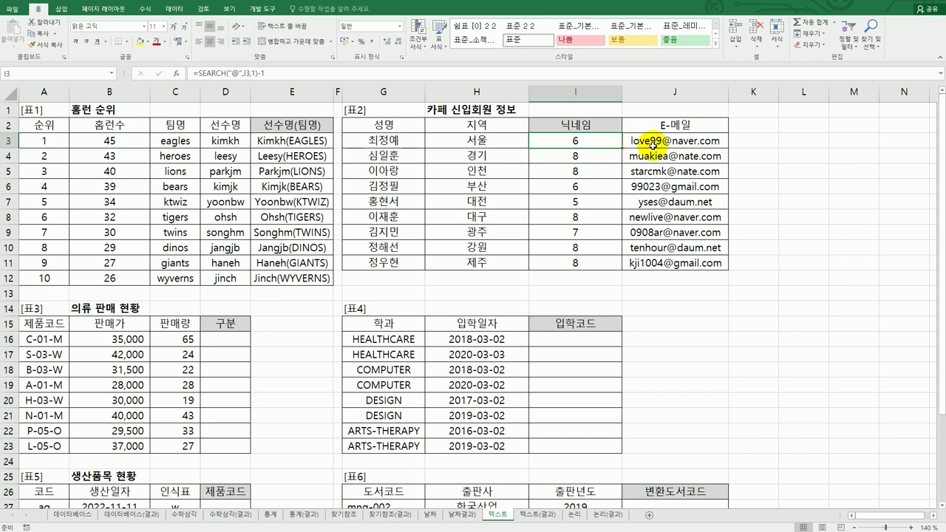
pyautogui.moveTo(624, 150); pyautogui.dragTo(619, 276)
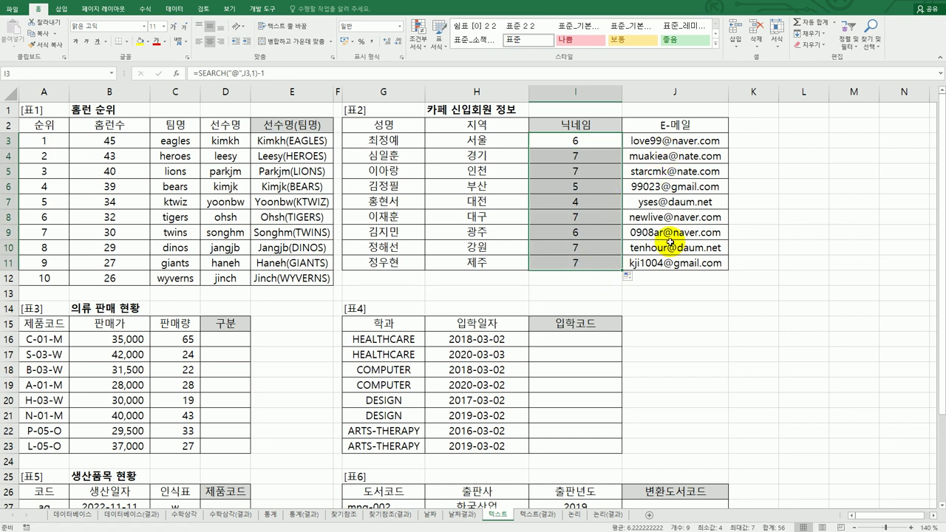
# - Wrap the formula in I3 in a MID function and move SEARCH("@",J3,1)-1 into its Num_chars argument
pyautogui.click(588, 141)
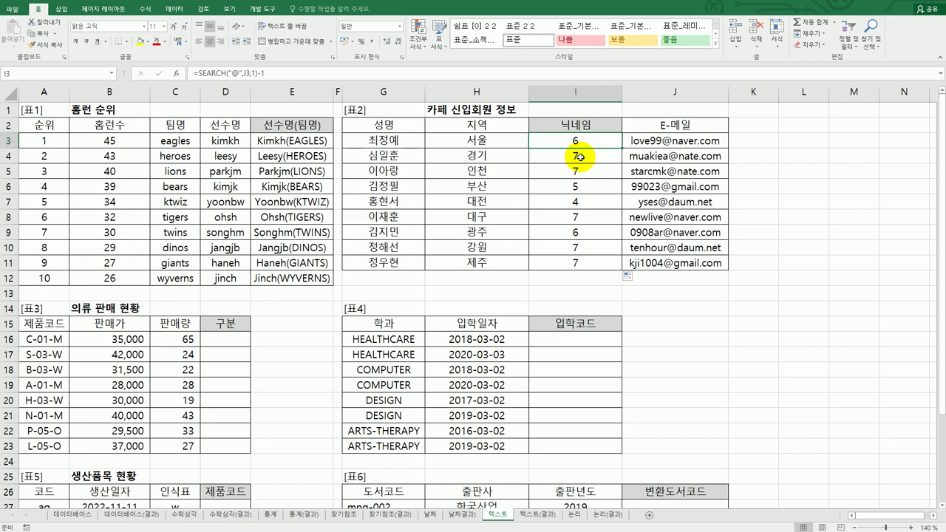
pyautogui.doubleClick(573, 141)
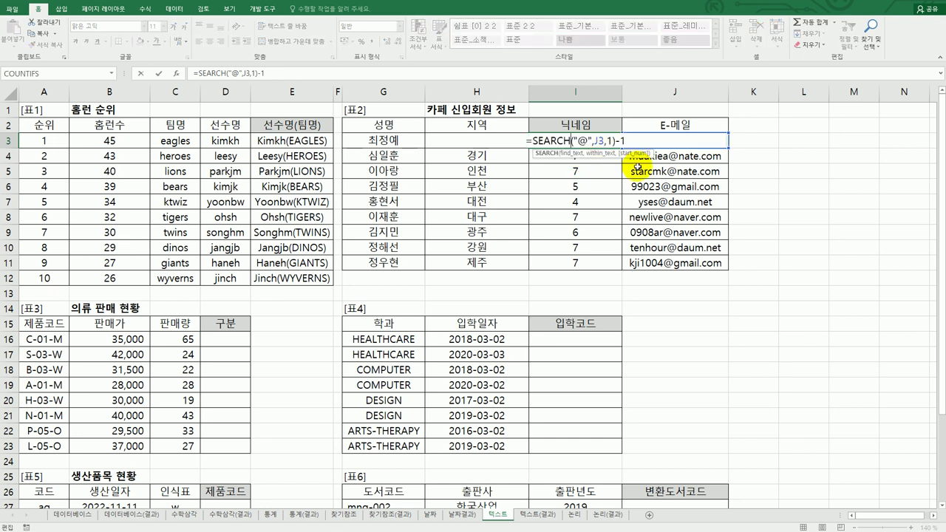
pyautogui.click(536, 141)
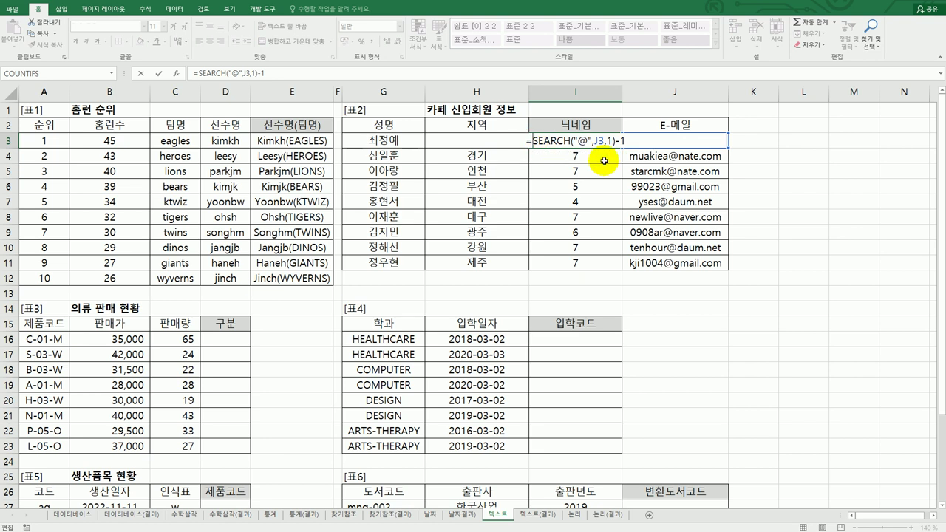
pyautogui.write('mid')
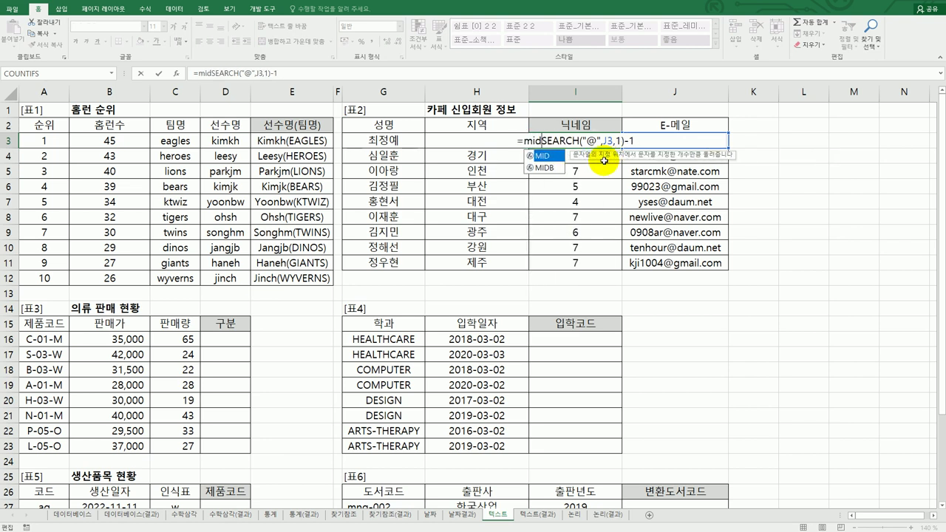
pyautogui.press('Tab')
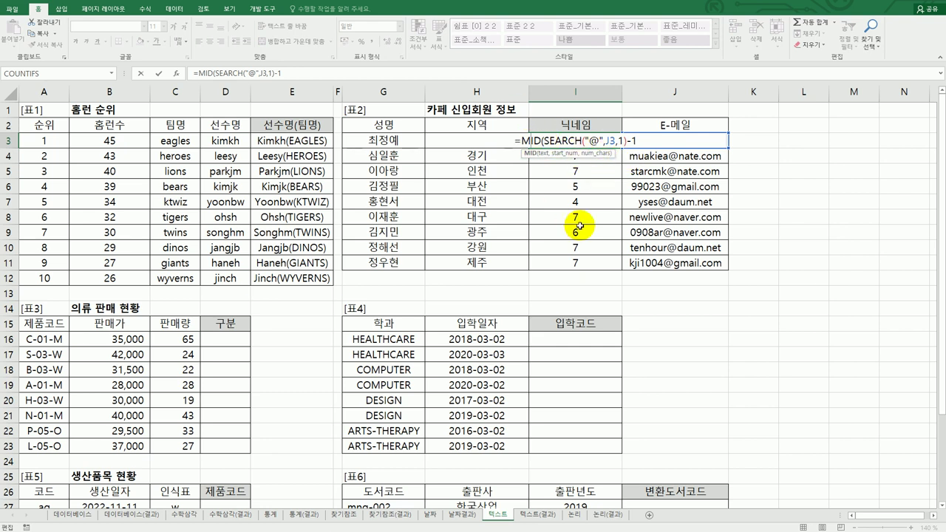
pyautogui.click(178, 75)
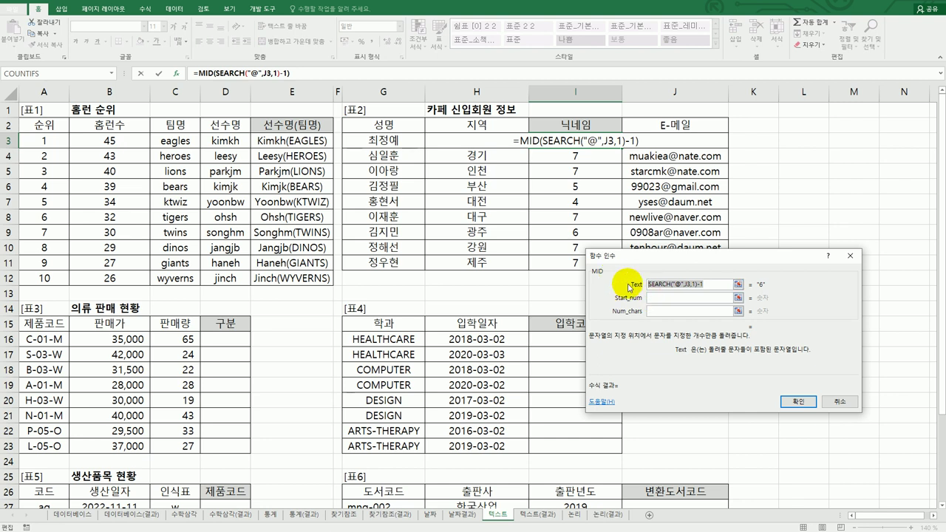
pyautogui.moveTo(713, 284); pyautogui.dragTo(641, 281)
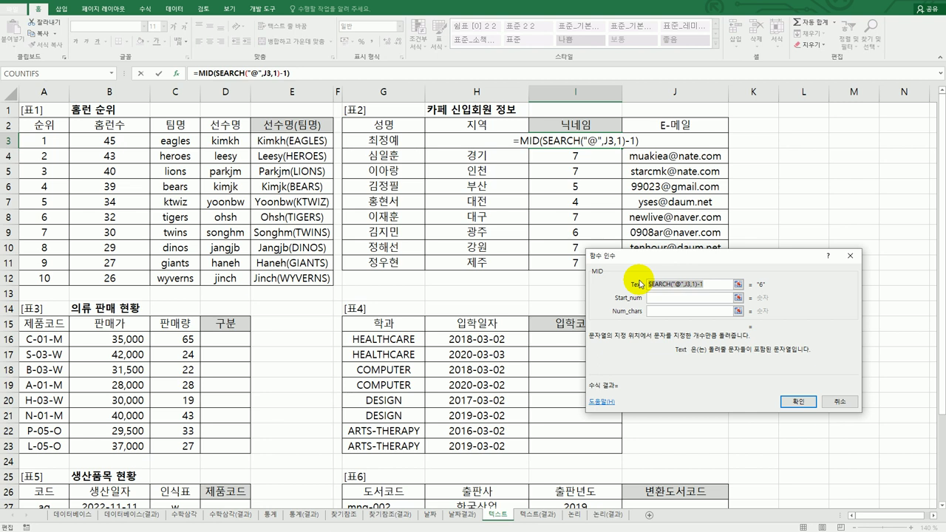
pyautogui.hotkey('ctrl', 'x')
pyautogui.click(661, 312)
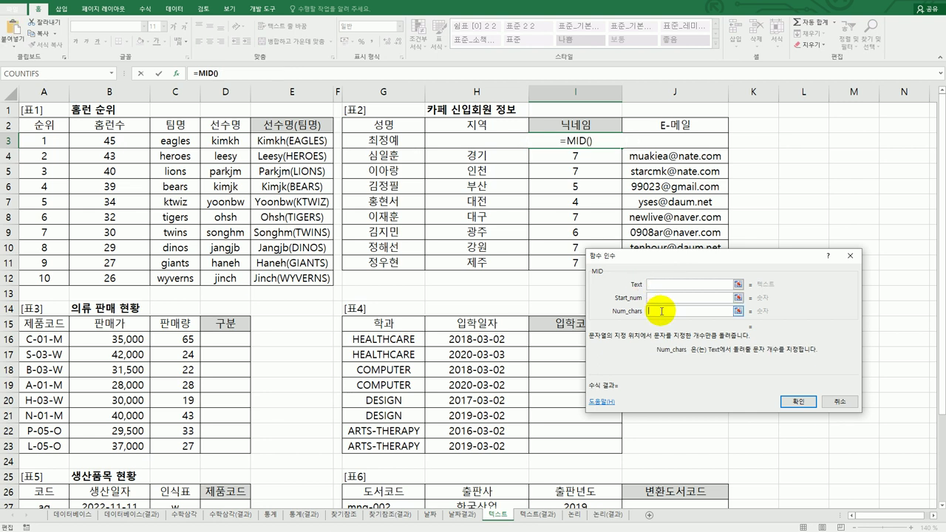
pyautogui.hotkey('ctrl', 'v')
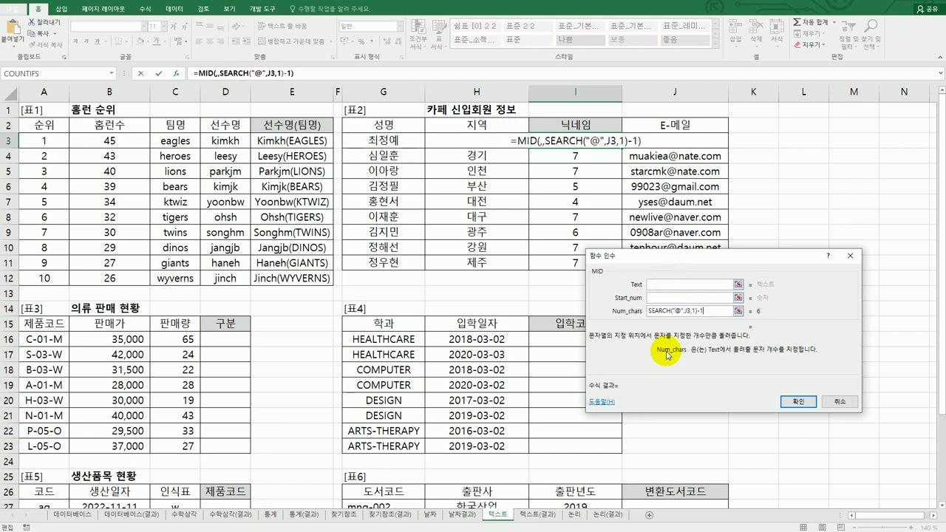
# - Set MID's Text to J3 and Start_num to 1, and fill the finished formula from I3 down to I11
pyautogui.click(660, 284)
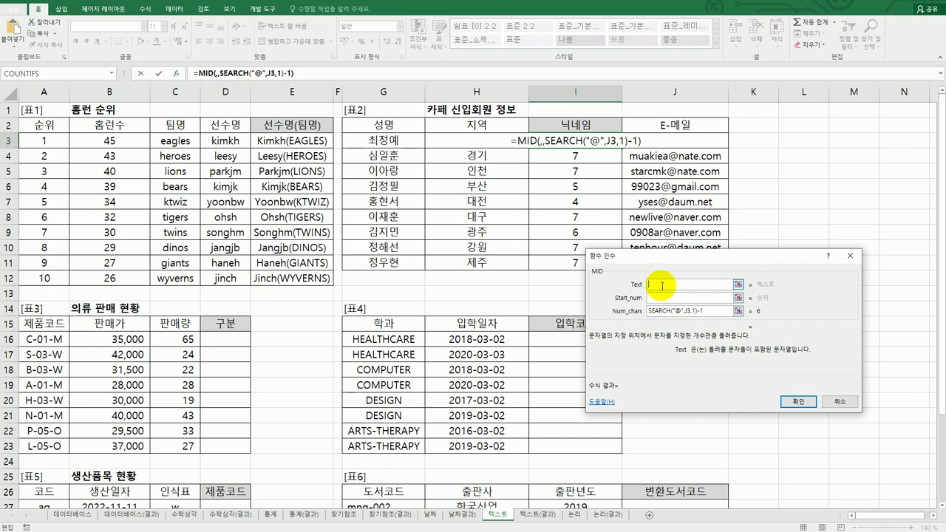
pyautogui.click(710, 139)
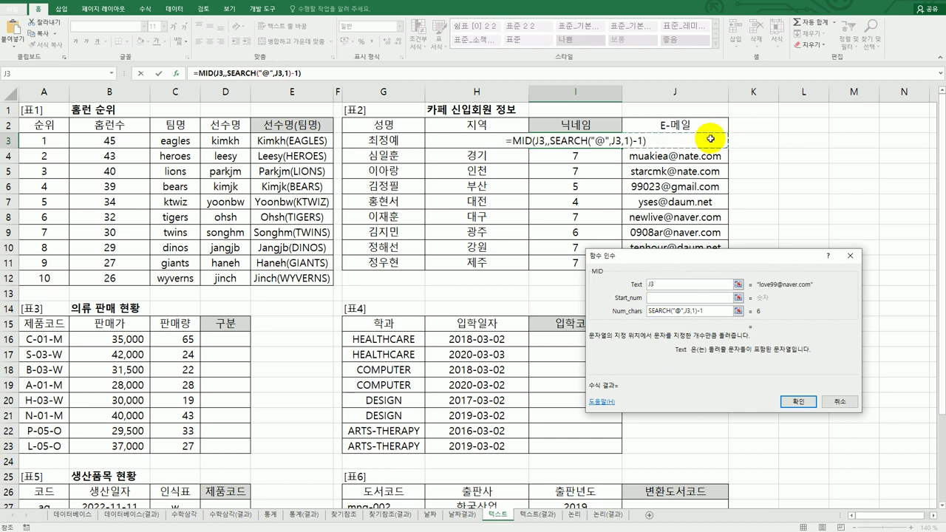
pyautogui.click(678, 299)
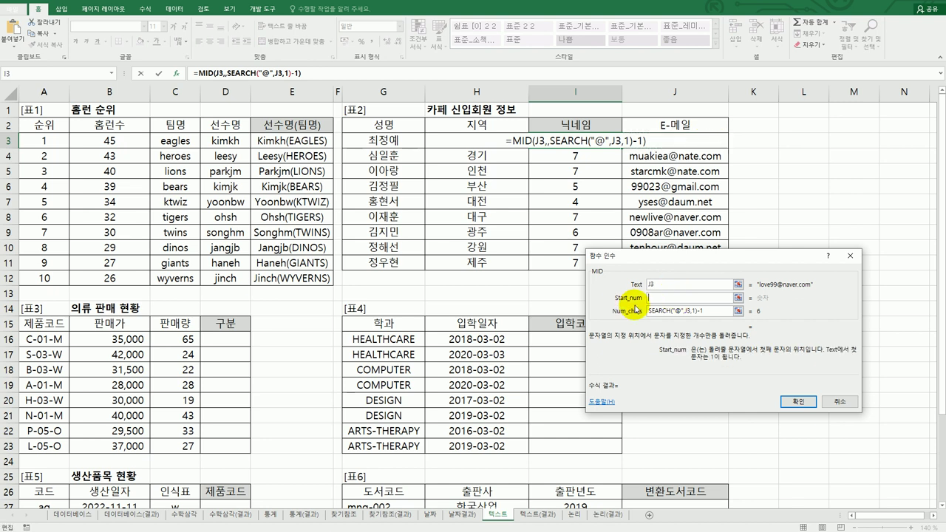
pyautogui.write('1')
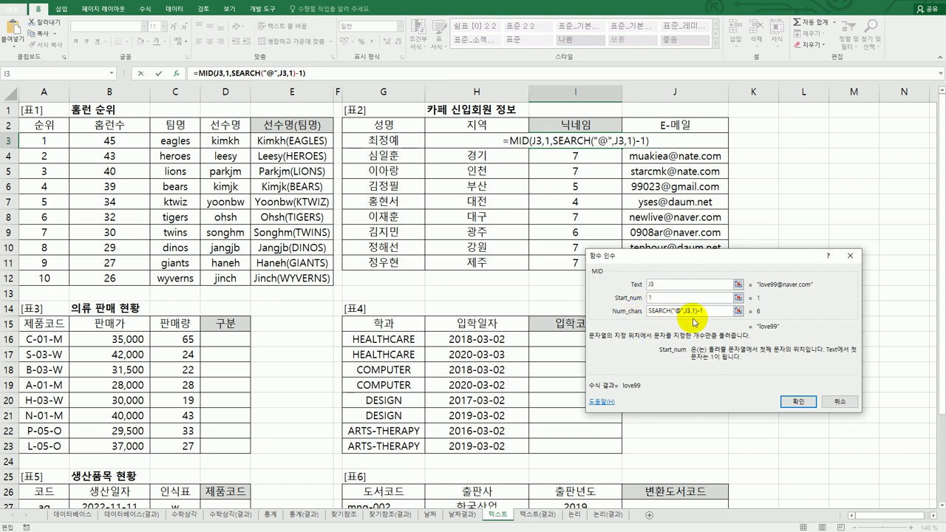
pyautogui.moveTo(712, 312); pyautogui.dragTo(644, 314)
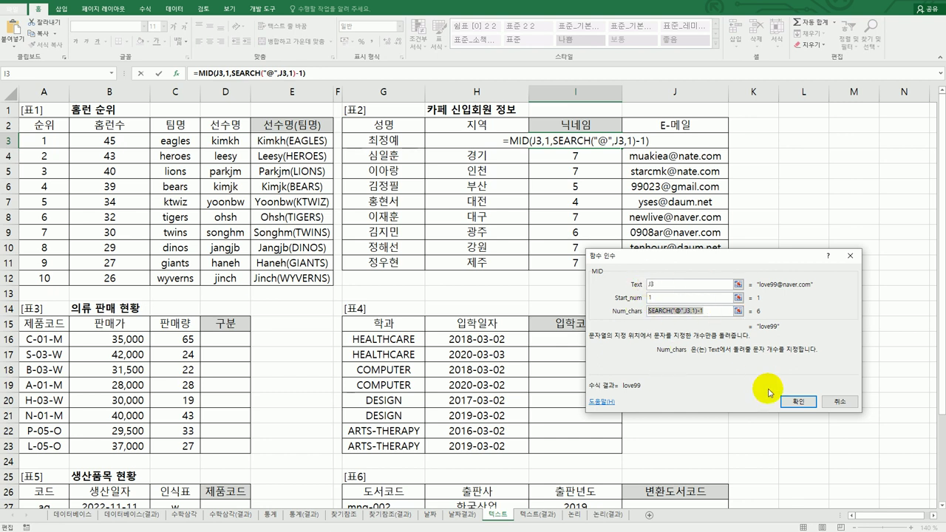
pyautogui.click(799, 401)
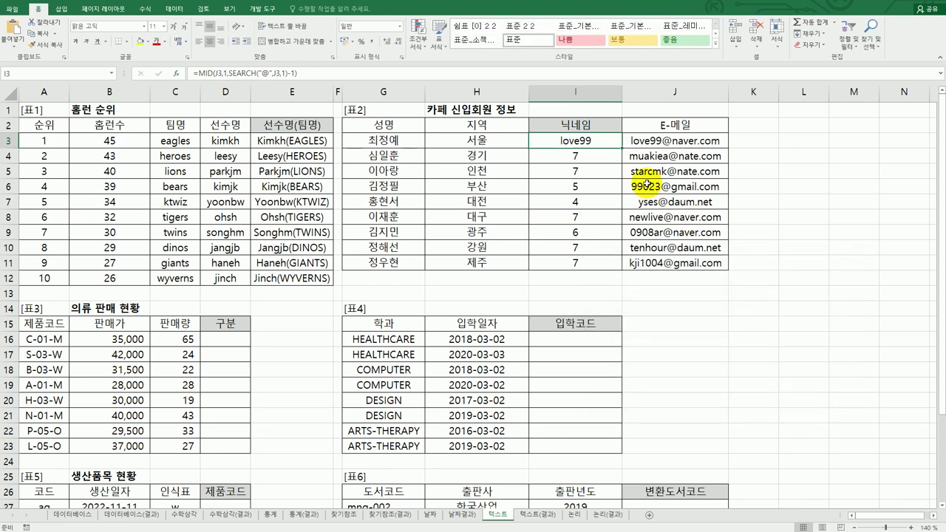
pyautogui.moveTo(622, 148); pyautogui.dragTo(621, 269)
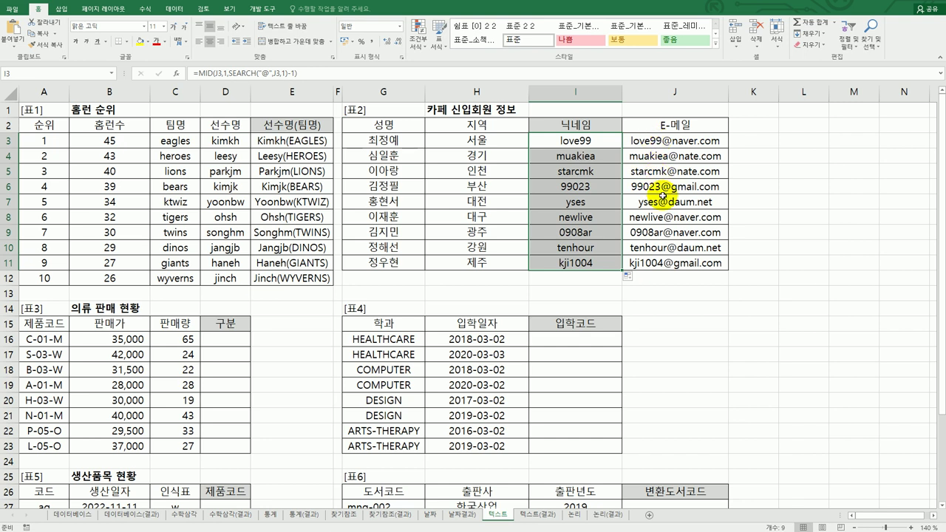
# - Start a RIGHT function in D16, the first 구분 cell of table 3, with its arguments dialog
pyautogui.click(234, 343)
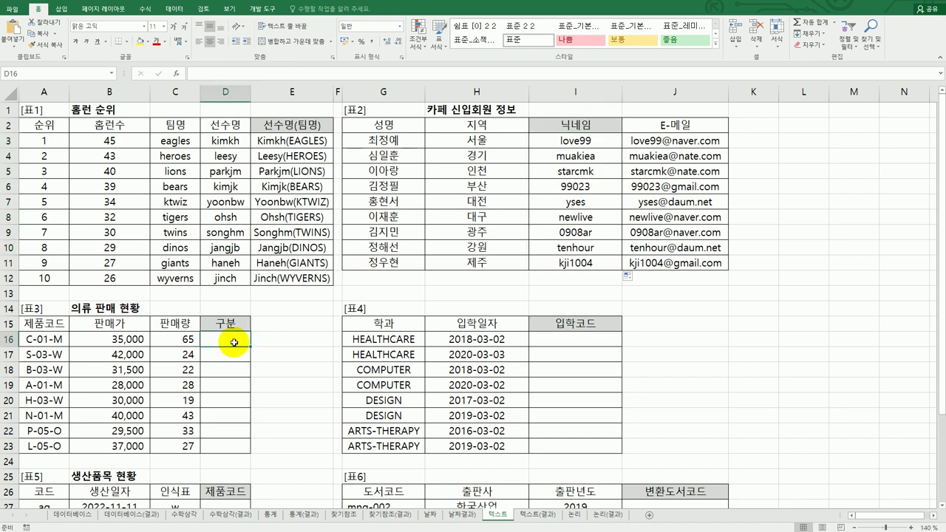
pyautogui.scroll(-4, 233, 343)
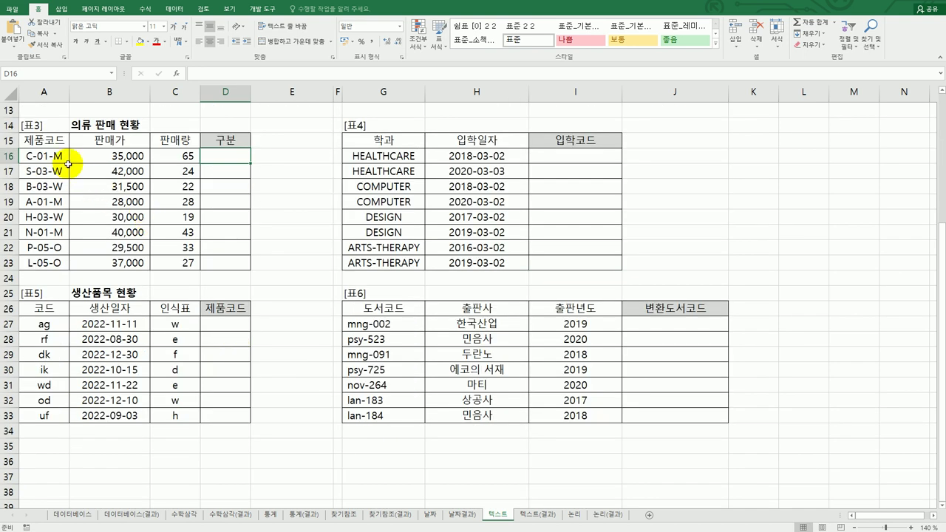
pyautogui.click(59, 158)
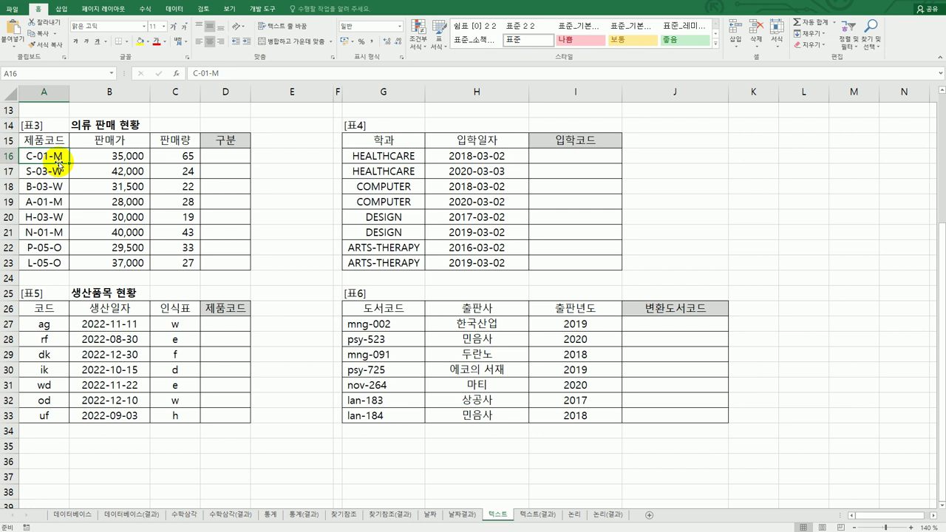
pyautogui.click(231, 154)
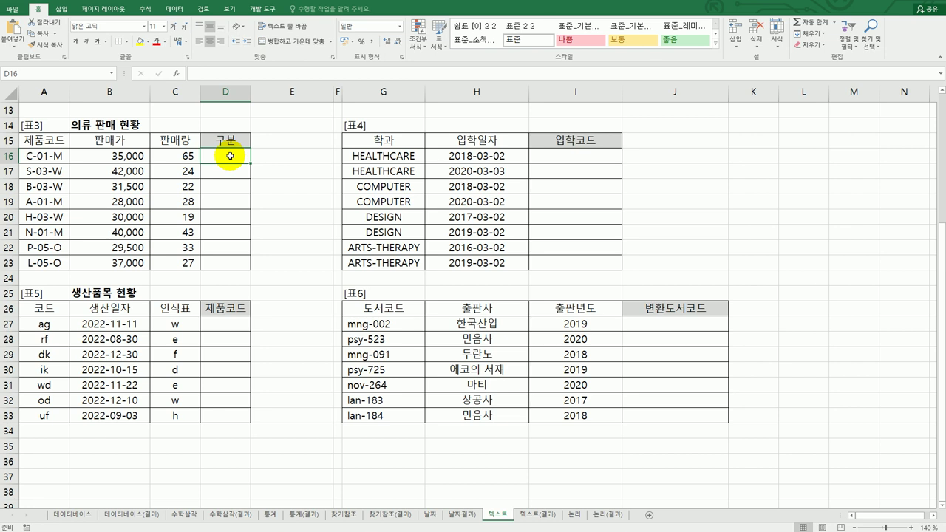
pyautogui.write('=')
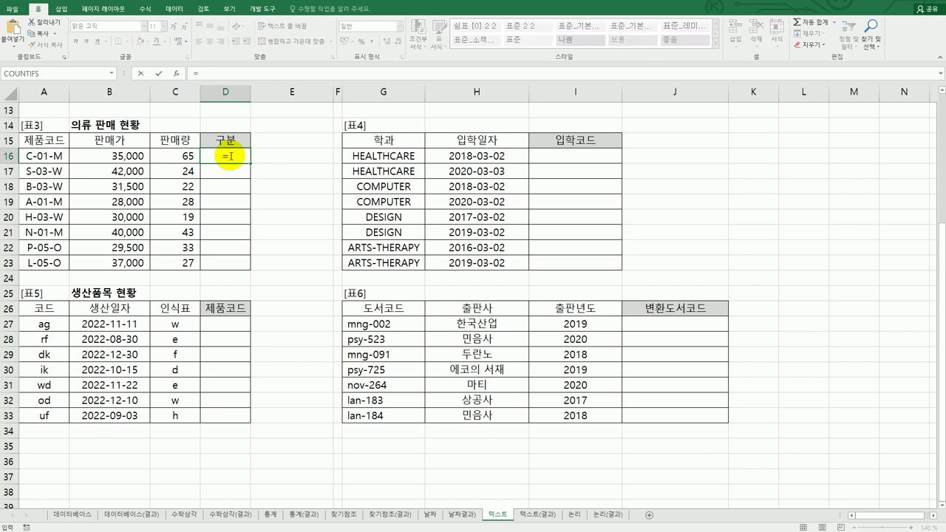
pyautogui.write('ri')
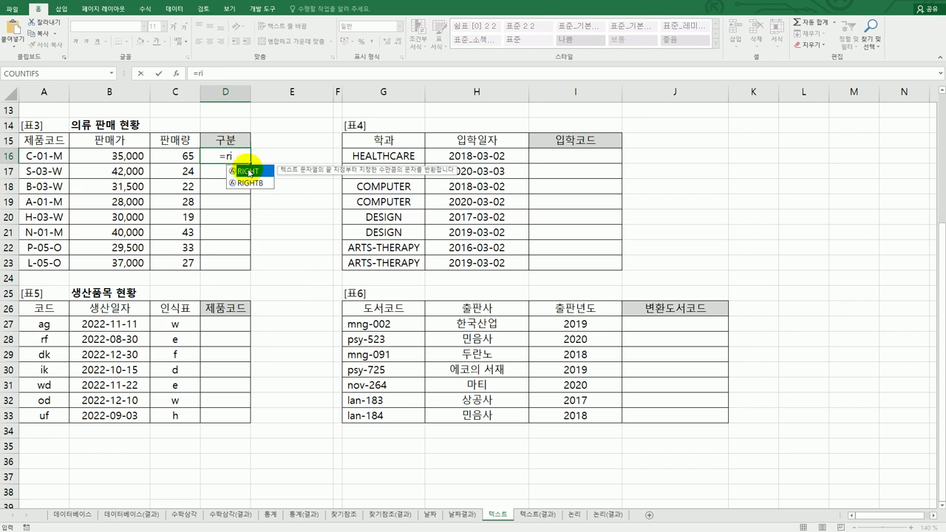
pyautogui.doubleClick(247, 171)
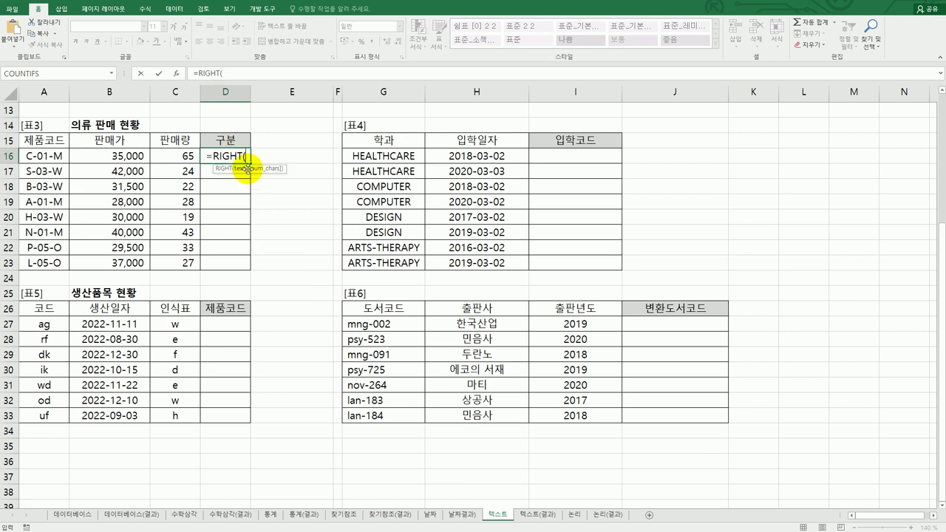
pyautogui.click(177, 74)
pyautogui.moveTo(641, 264); pyautogui.dragTo(383, 159)
# - Set RIGHT's Text to A16 and Num_chars to 1, and fill the formula from D16 down to D23
pyautogui.click(60, 157)
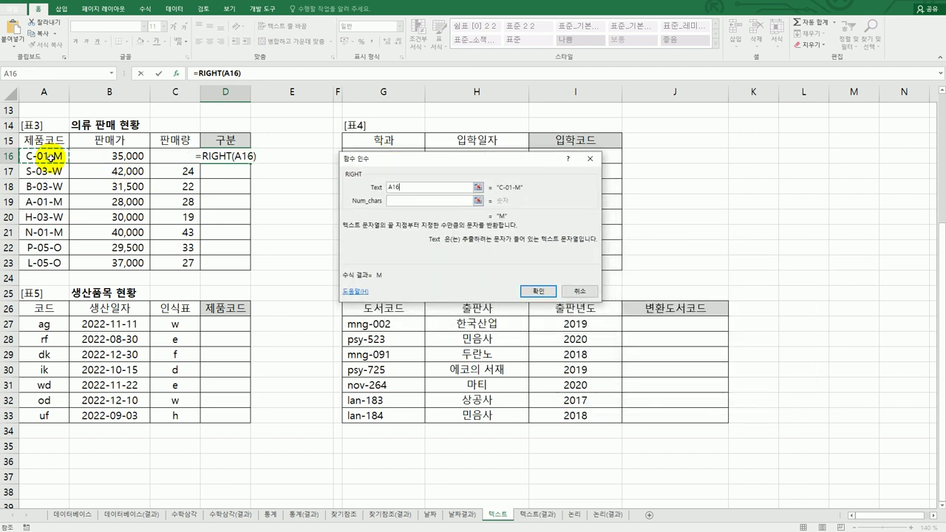
pyautogui.click(404, 201)
pyautogui.write('1')
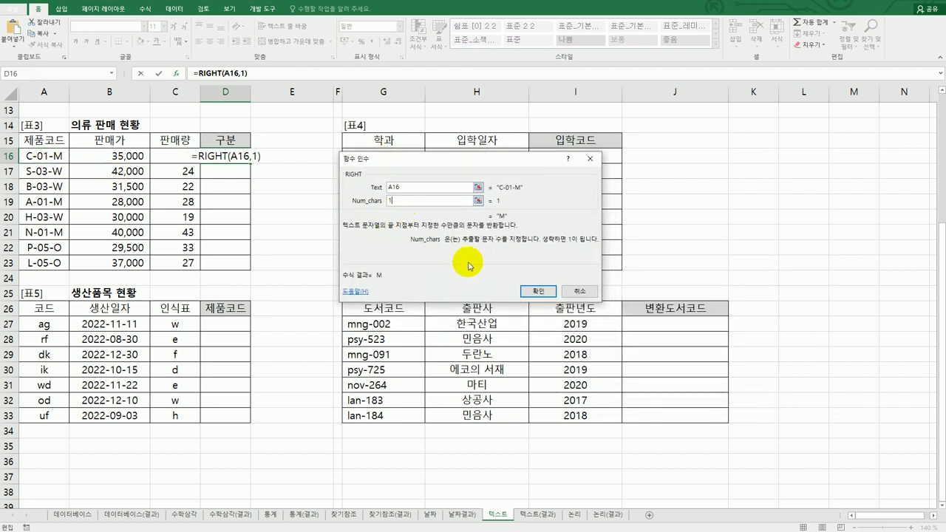
pyautogui.click(530, 292)
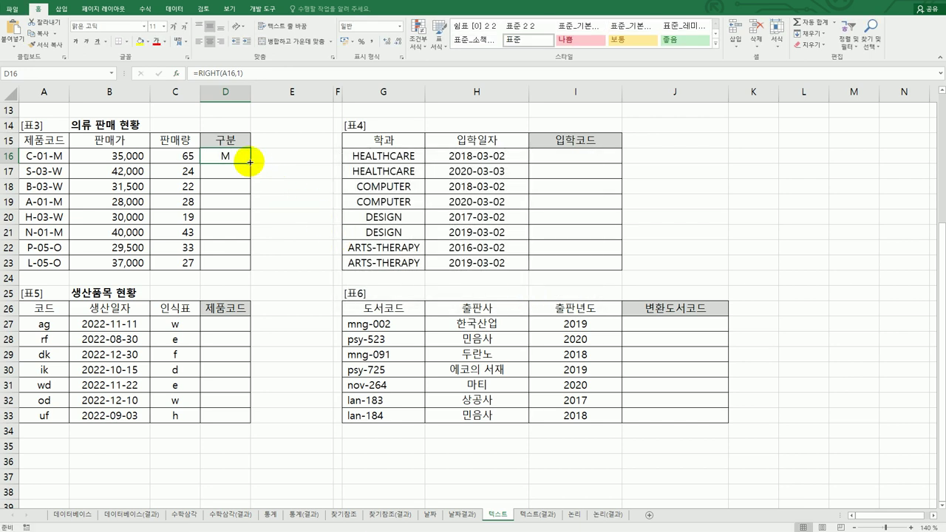
pyautogui.moveTo(250, 162); pyautogui.dragTo(247, 269)
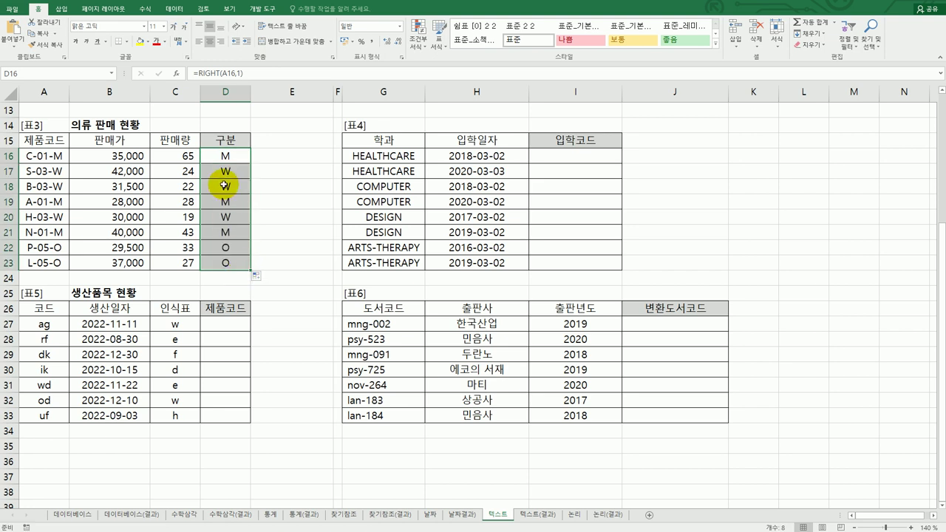
# - Wrap the RIGHT formula in D16 in an IF function and set its Logical_test to RIGHT(A16,1)="M"
pyautogui.doubleClick(224, 155)
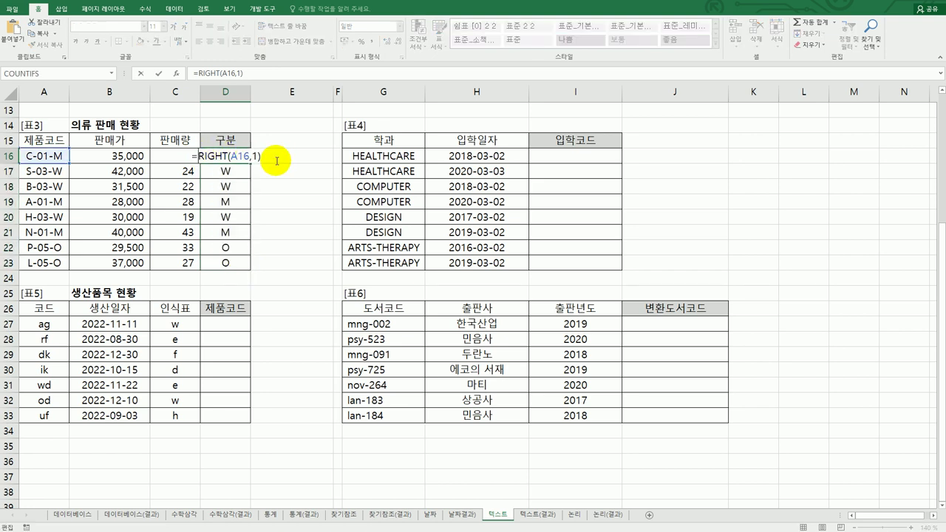
pyautogui.write('IF(')
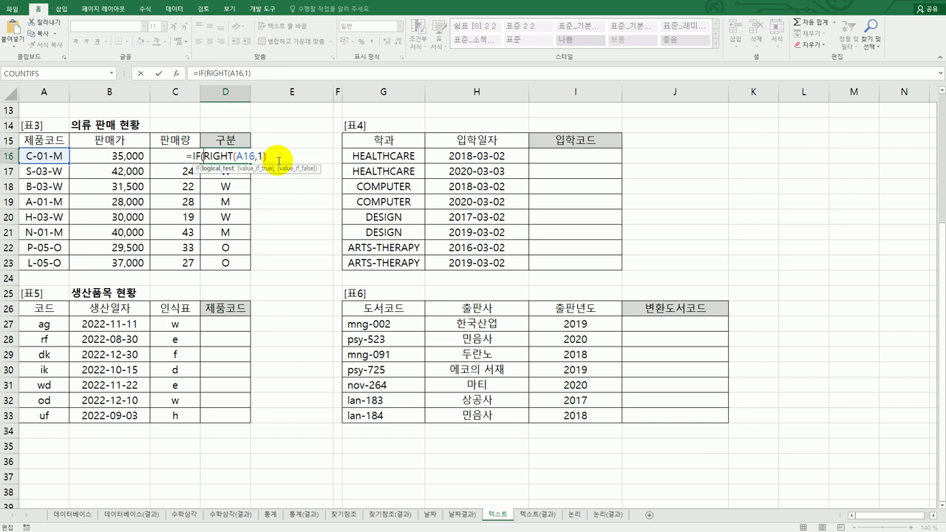
pyautogui.click(191, 156)
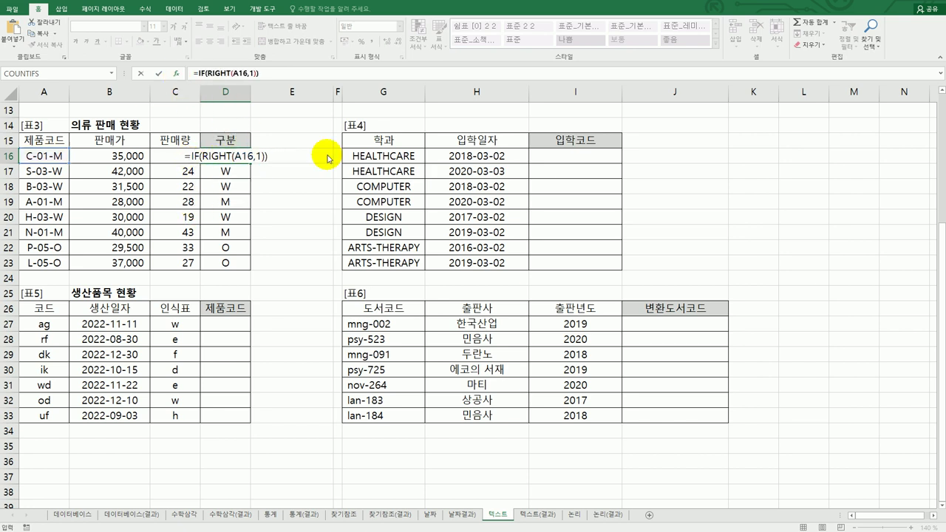
pyautogui.click(177, 73)
pyautogui.click(454, 182)
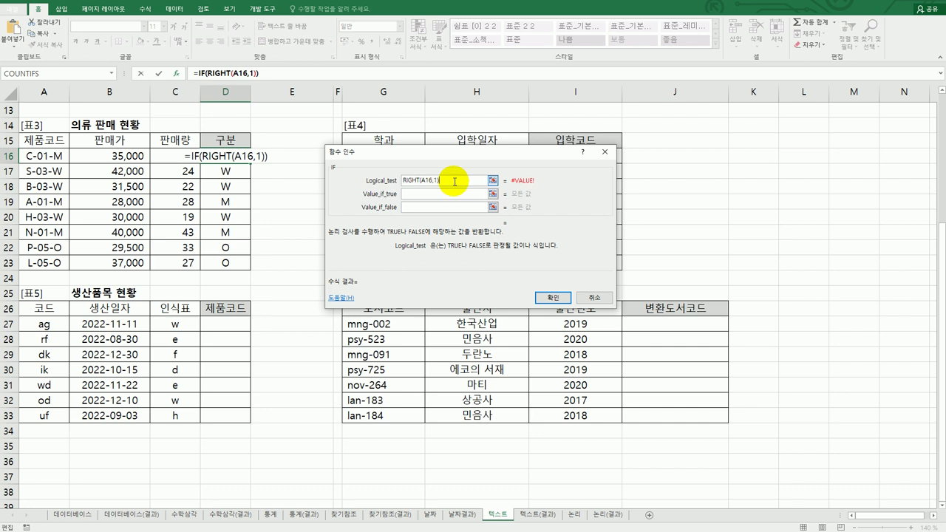
pyautogui.write('=')
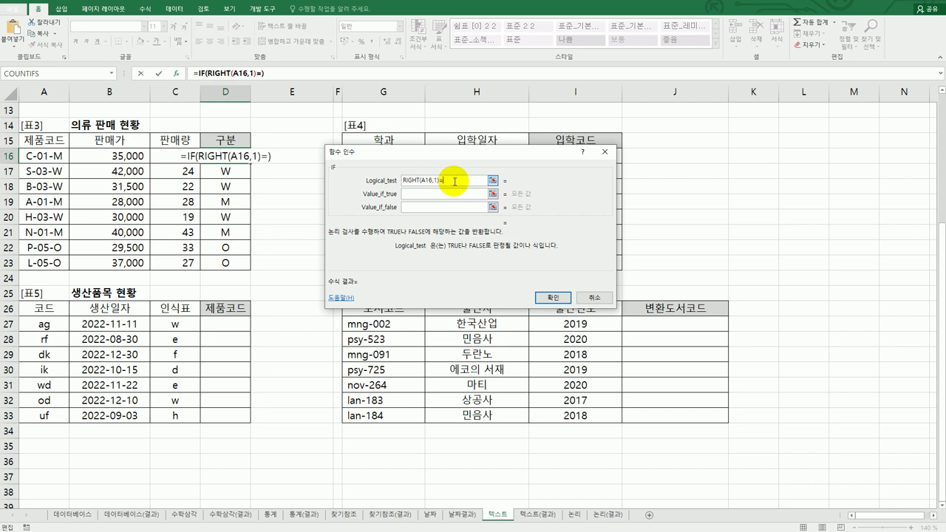
pyautogui.write('"')
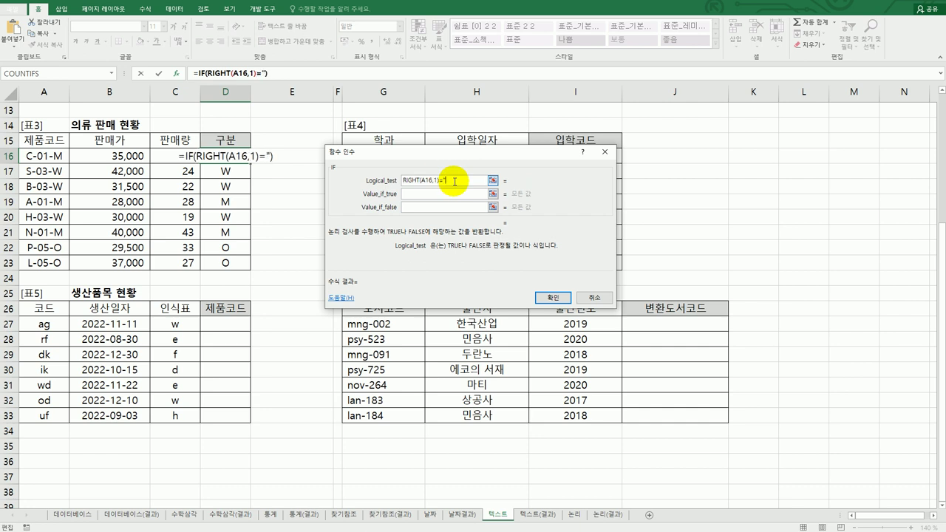
pyautogui.write('M"')
pyautogui.press('Tab')
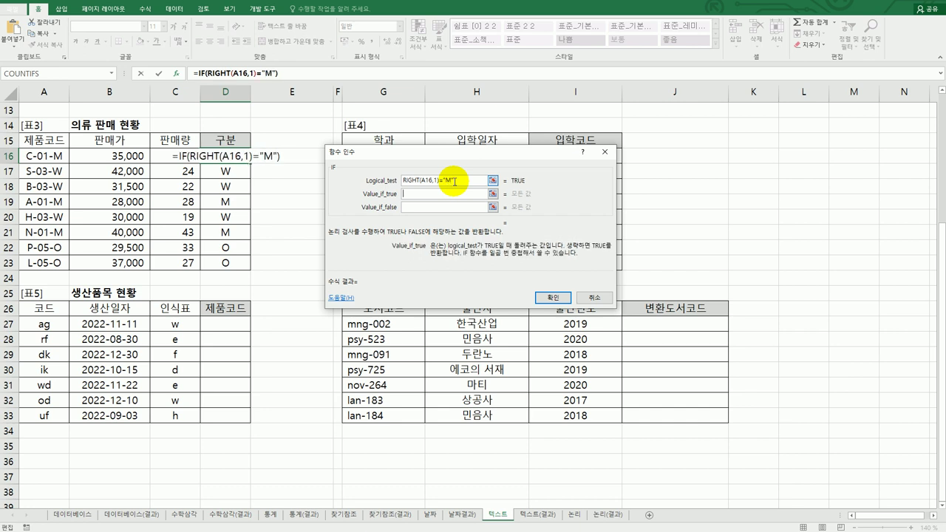
# - Set IF's Value_if_true to "남성용" and fill the formula from D16 down to D23
pyautogui.write('남')
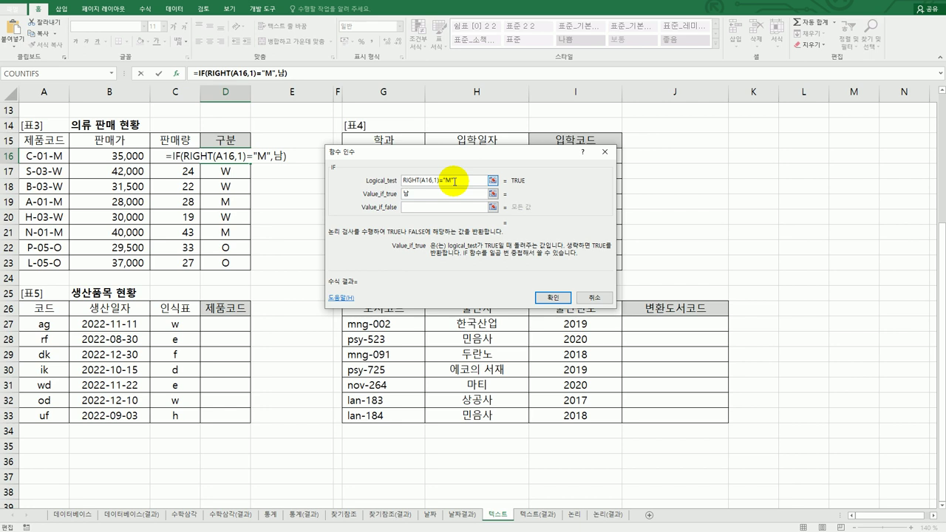
pyautogui.write('성ㅇㅛㅇ')
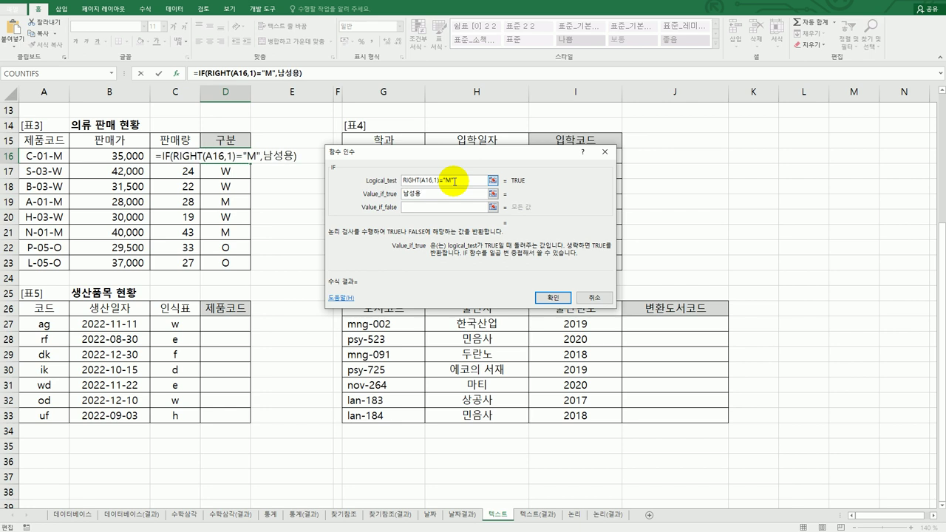
pyautogui.click(446, 207)
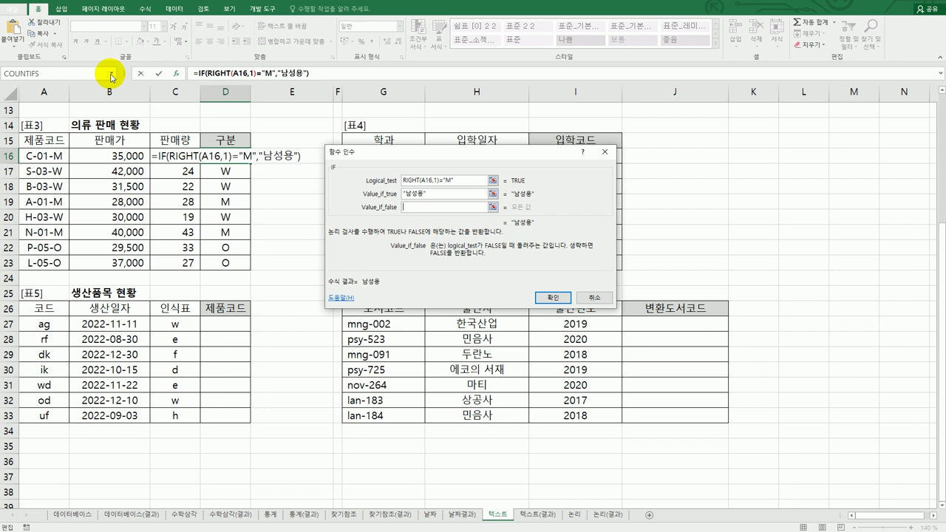
pyautogui.click(566, 302)
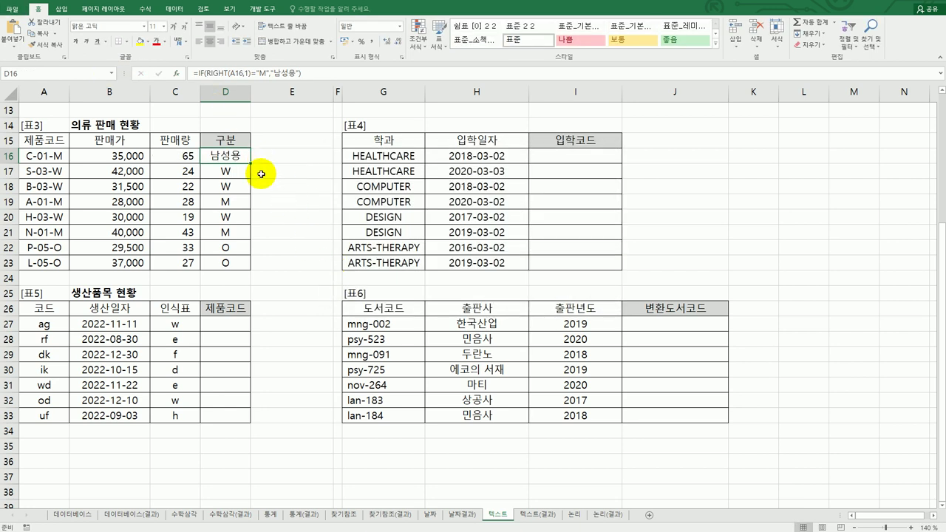
pyautogui.moveTo(250, 163); pyautogui.dragTo(249, 268)
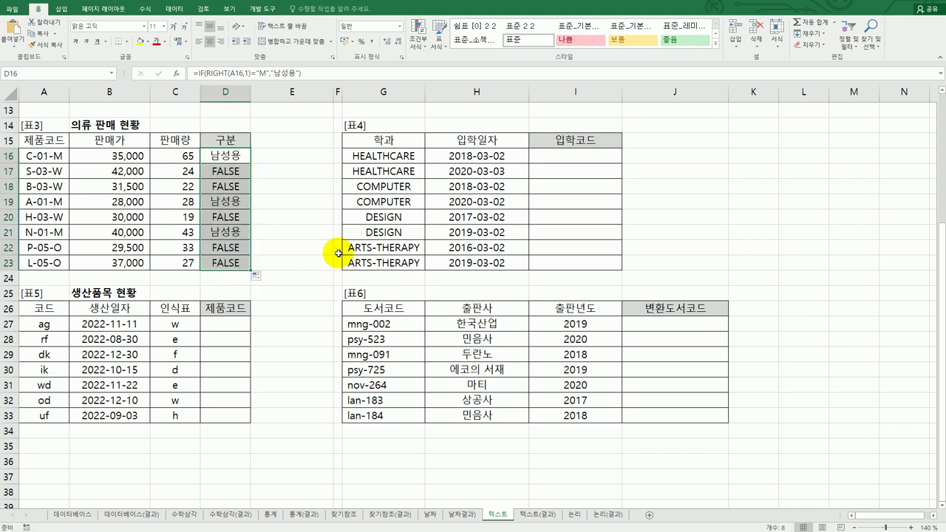
# - Copy the IF expression inside the D16 formula and paste it as the third argument of that same IF
pyautogui.click(226, 156)
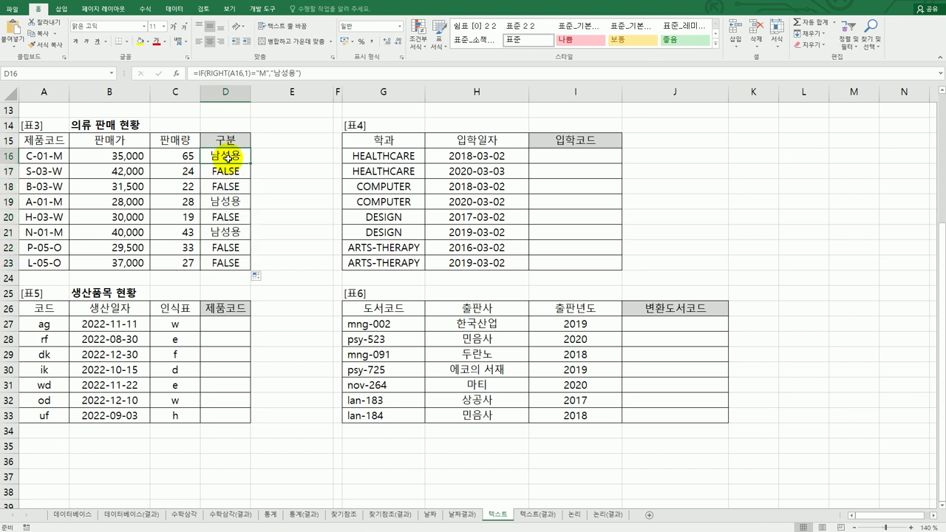
pyautogui.doubleClick(226, 156)
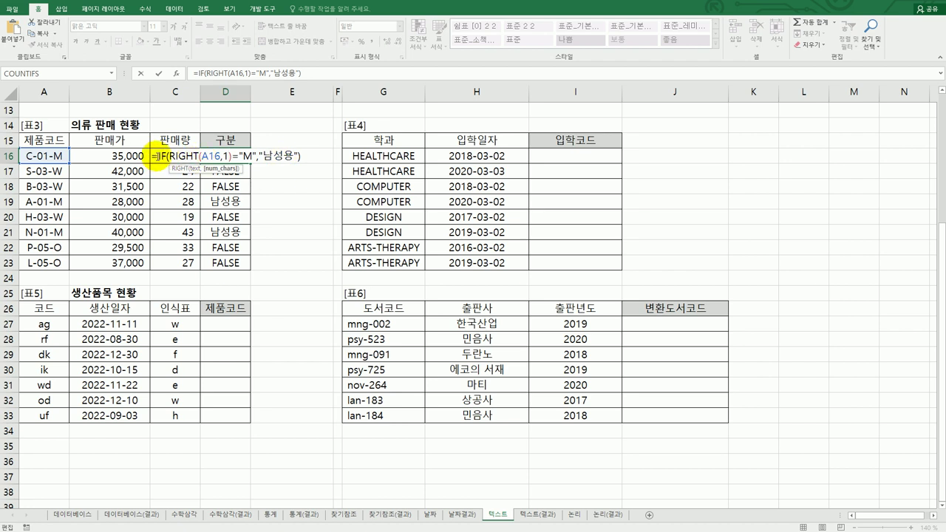
pyautogui.moveTo(161, 157); pyautogui.dragTo(298, 157)
pyautogui.hotkey('ctrl', 'c')
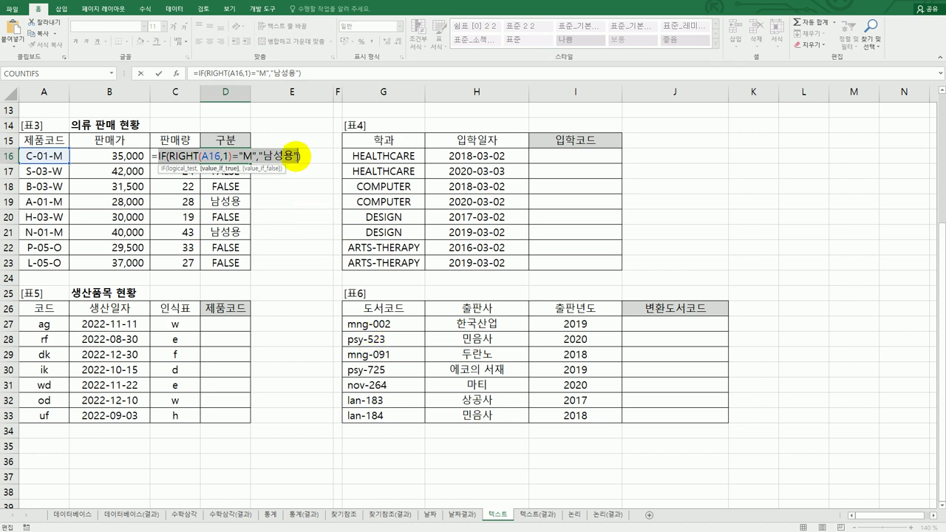
pyautogui.click(295, 157)
pyautogui.write(',')
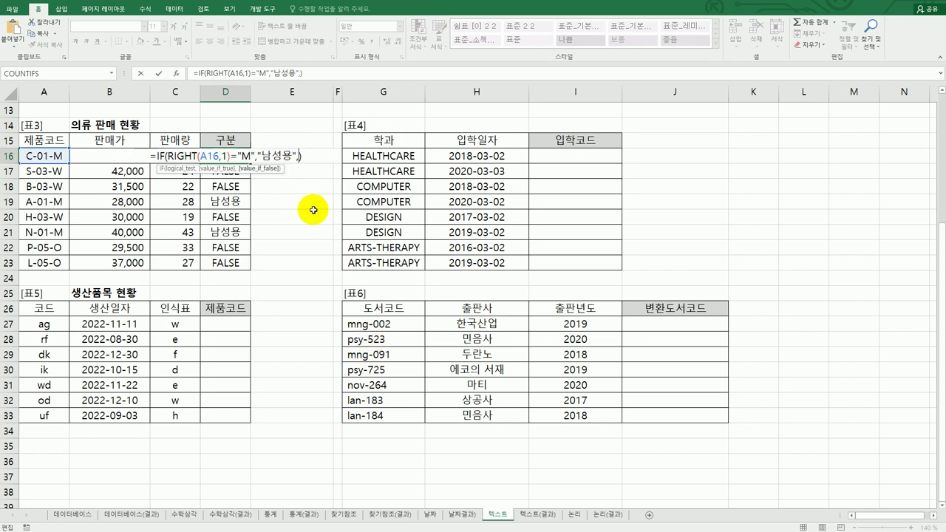
pyautogui.hotkey('ctrl', 'v')
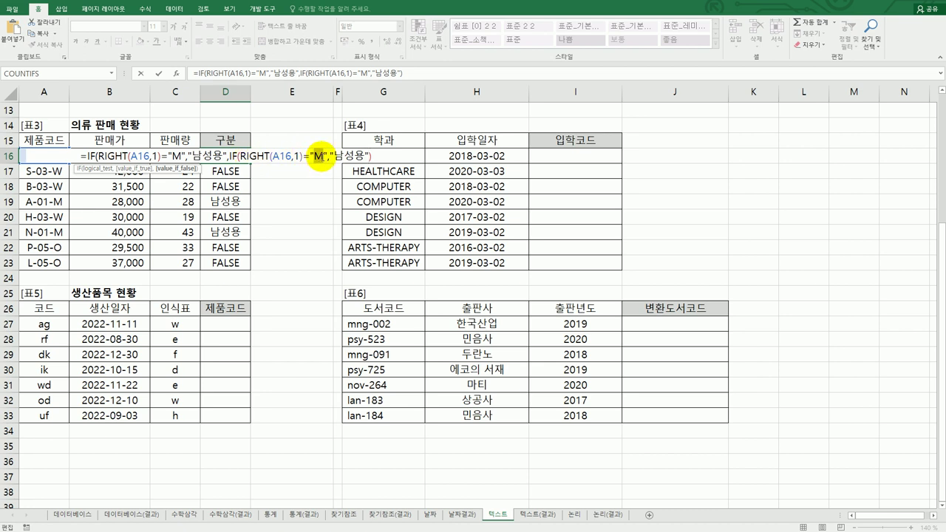
# - Change the nested IF in D16 to test for "W" and return "여성용"
pyautogui.doubleClick(318, 157)
pyautogui.write('W')
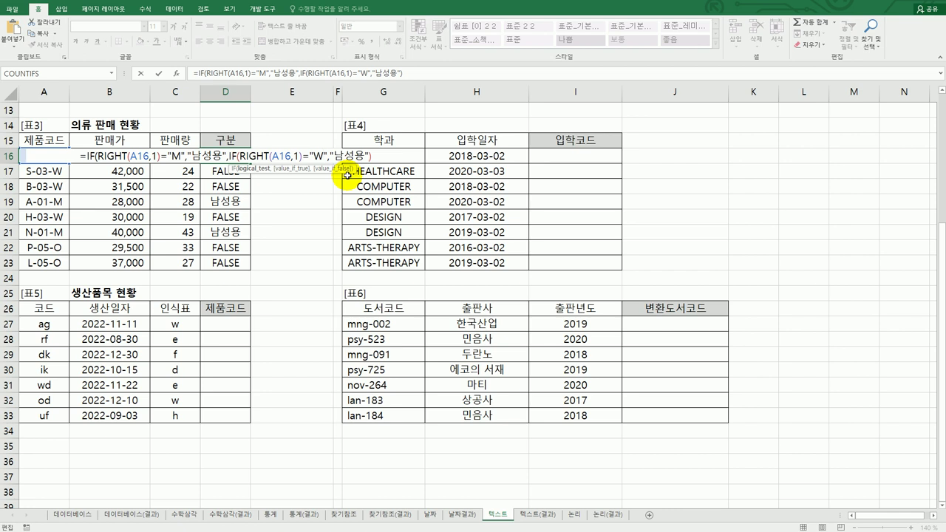
pyautogui.moveTo(336, 156); pyautogui.dragTo(345, 156)
pyautogui.press('BackSpace')
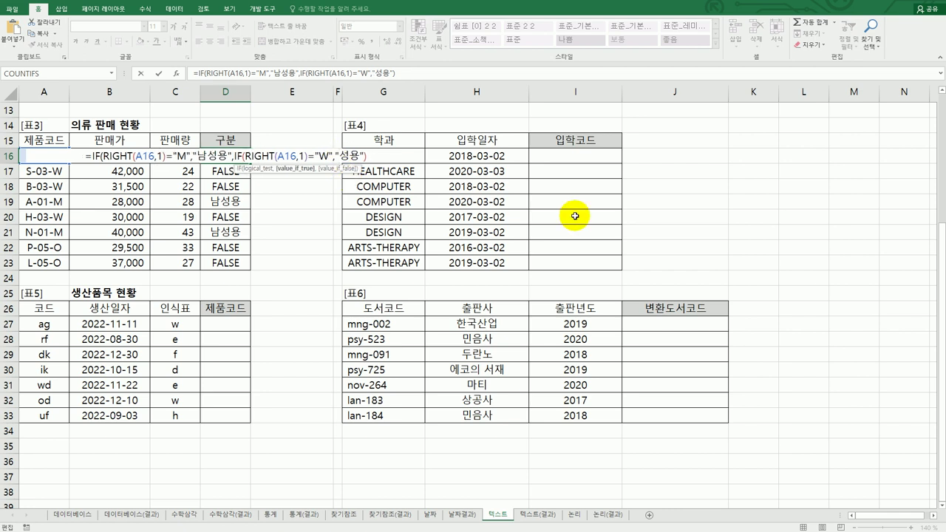
pyautogui.write('여')
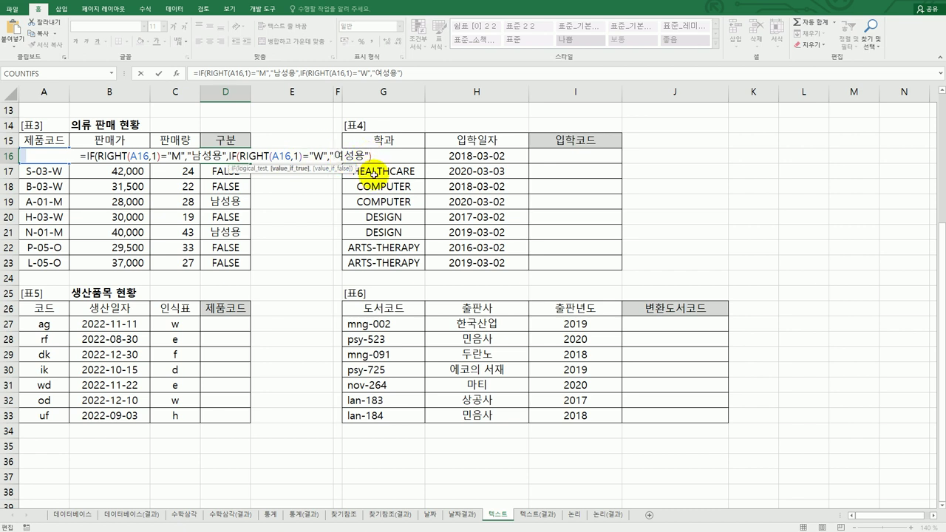
# - Finish the nested IF in D16 with "아웃도어" as its false value and fill the formula down to D23
pyautogui.write(',"아')
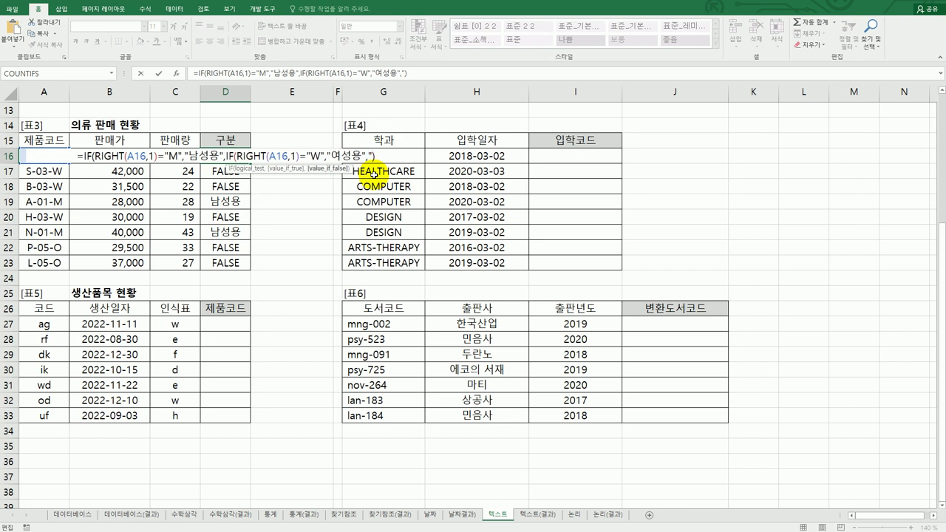
pyautogui.write('웃도어"')
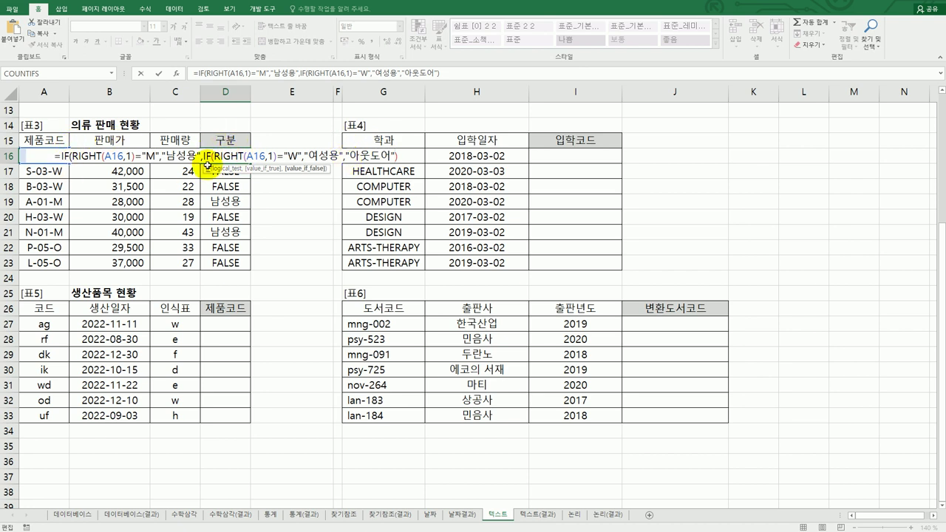
pyautogui.write(')')
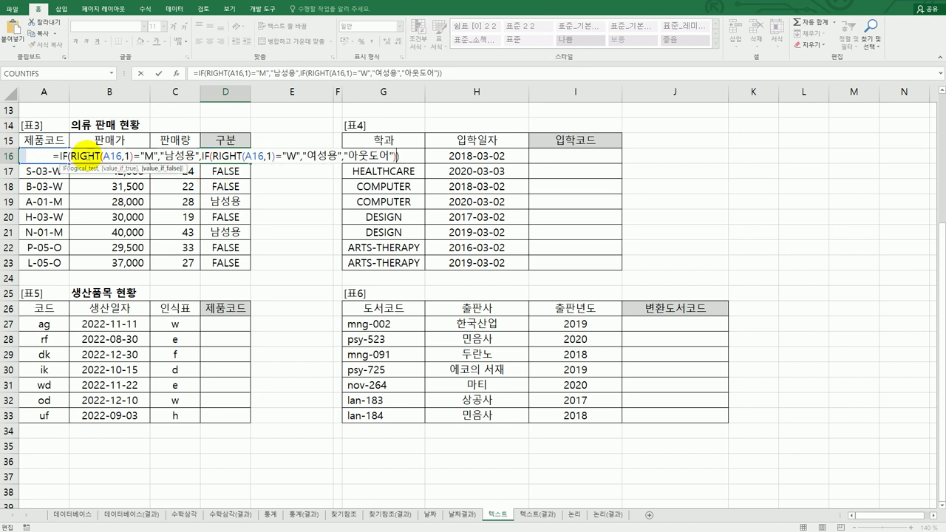
pyautogui.click(403, 157)
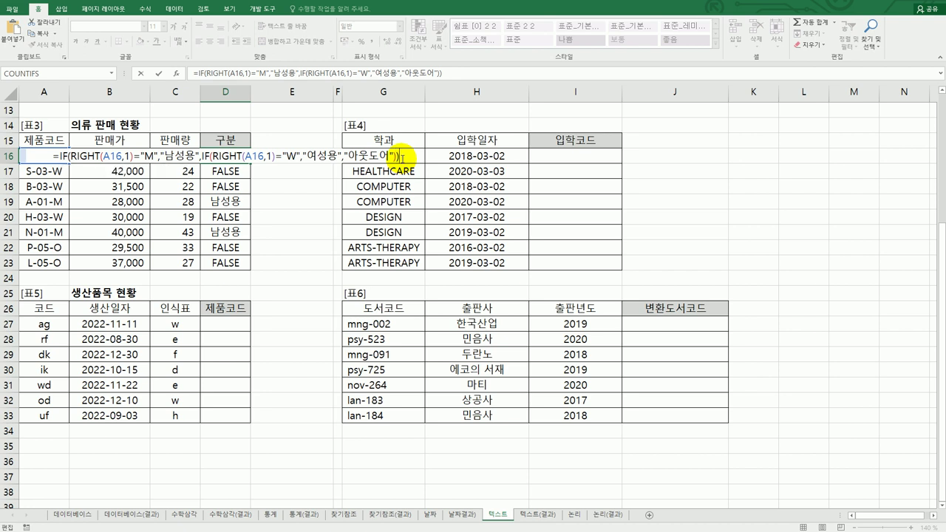
pyautogui.press('Return')
pyautogui.click(231, 156)
pyautogui.moveTo(252, 164); pyautogui.dragTo(249, 264)
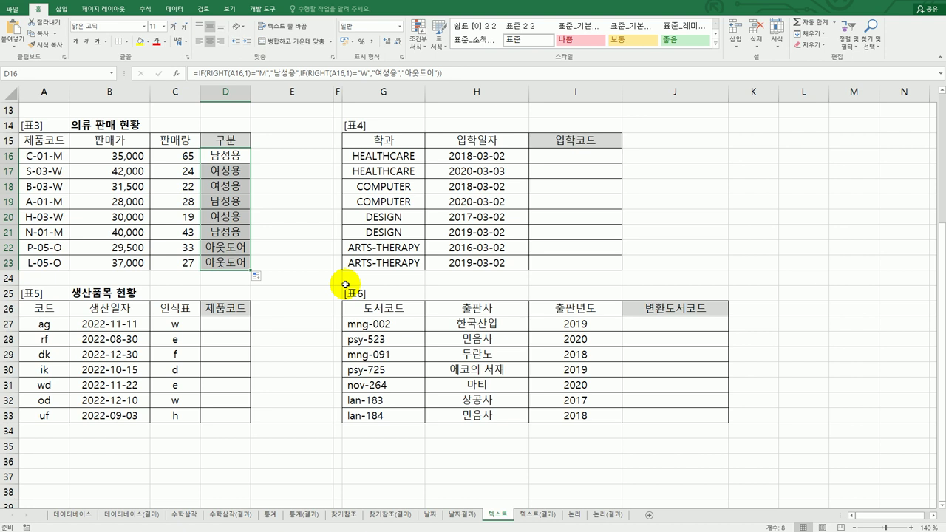
pyautogui.click(588, 160)
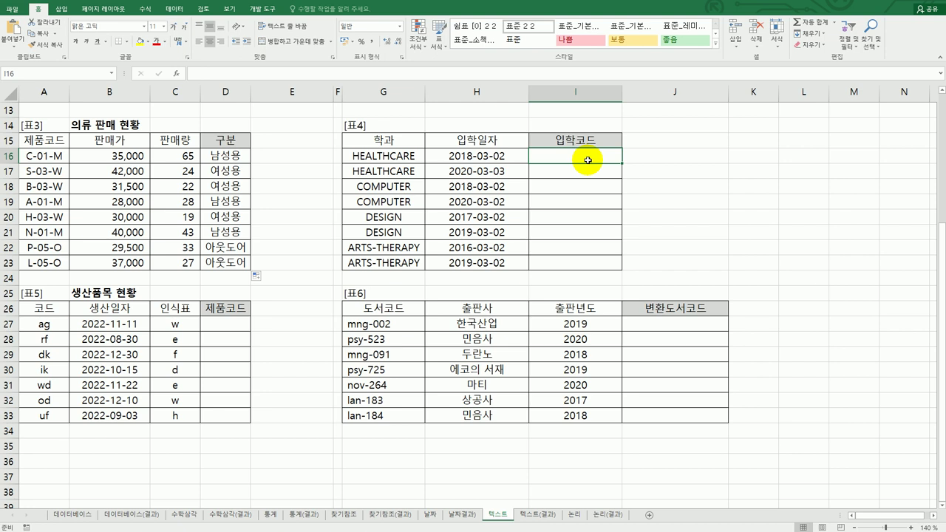
pyautogui.click(392, 156)
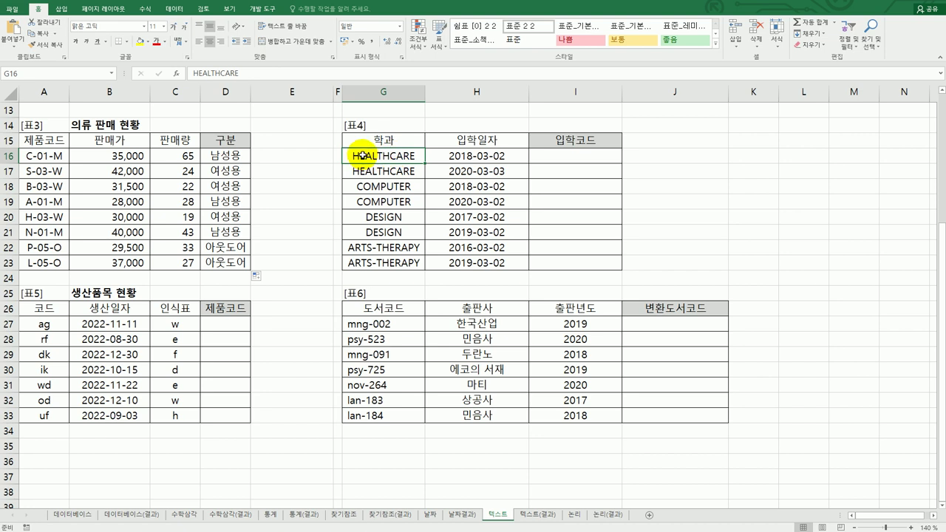
pyautogui.click(480, 155)
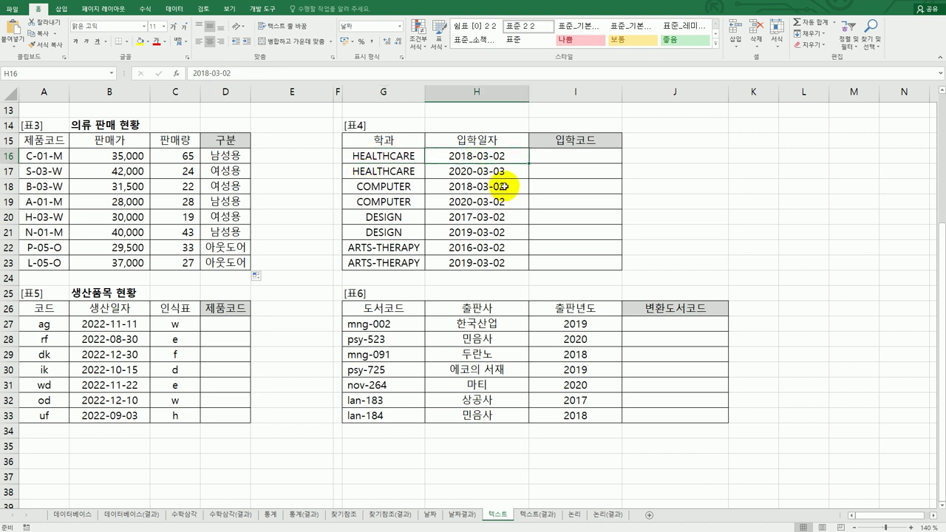
pyautogui.click(572, 160)
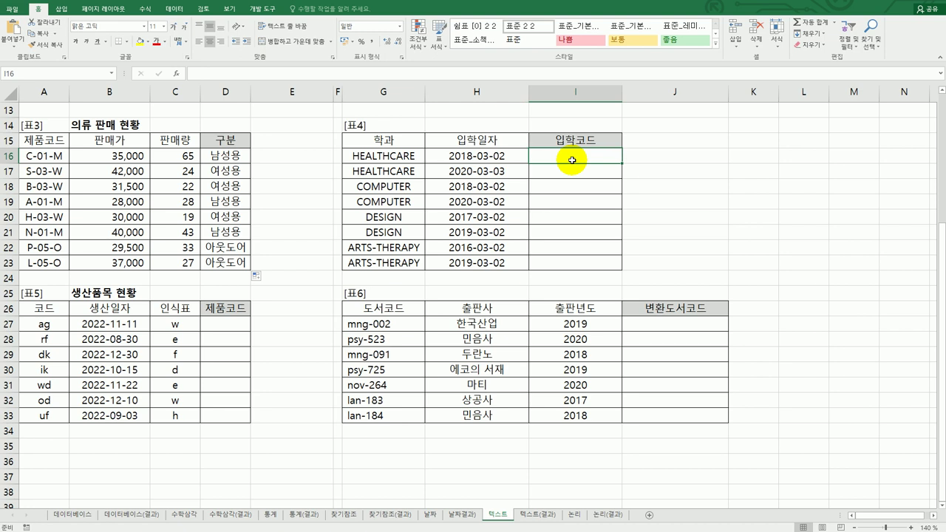
pyautogui.click(392, 155)
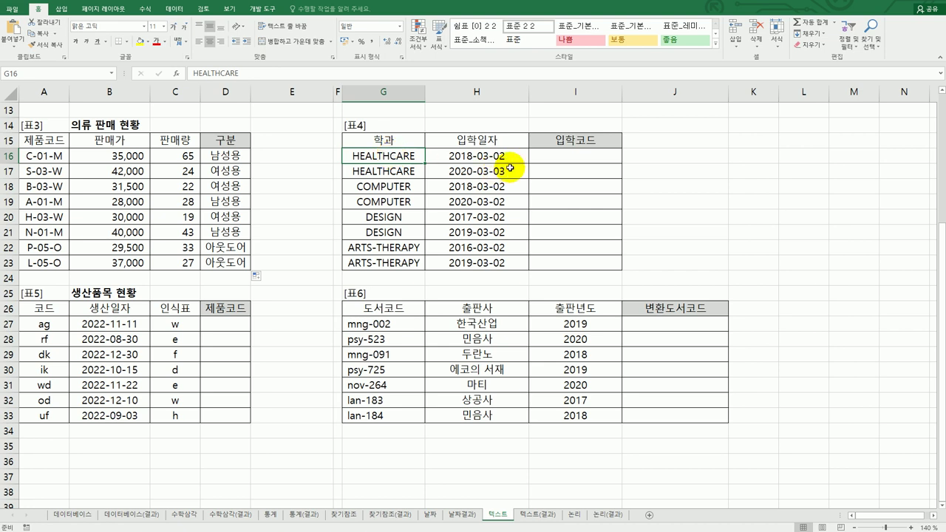
# - Start a LEFT function in I16, the first 입학코드 cell of table 4, with its arguments dialog
pyautogui.click(575, 156)
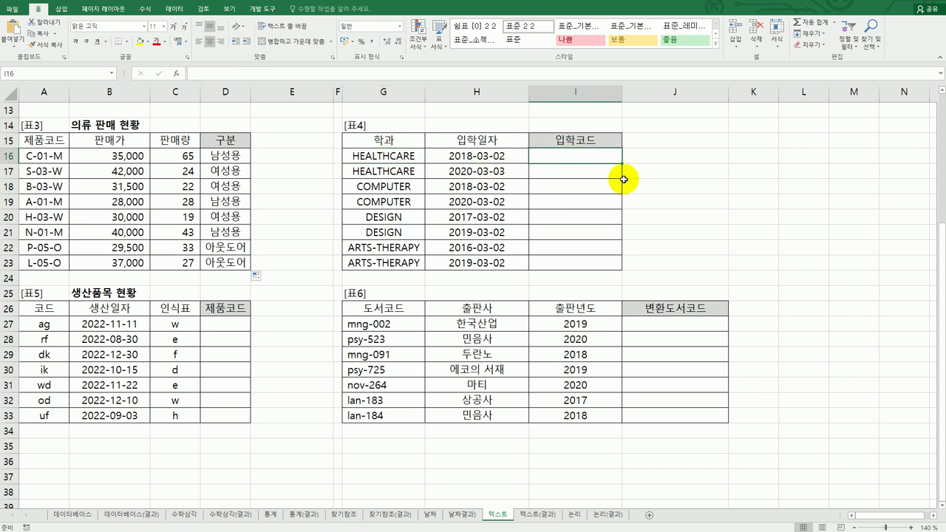
pyautogui.write('=')
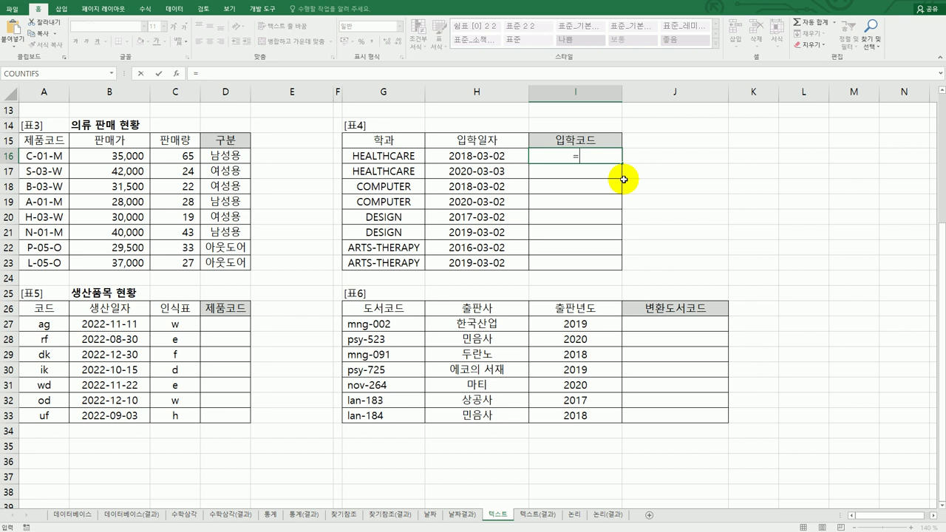
pyautogui.write('le')
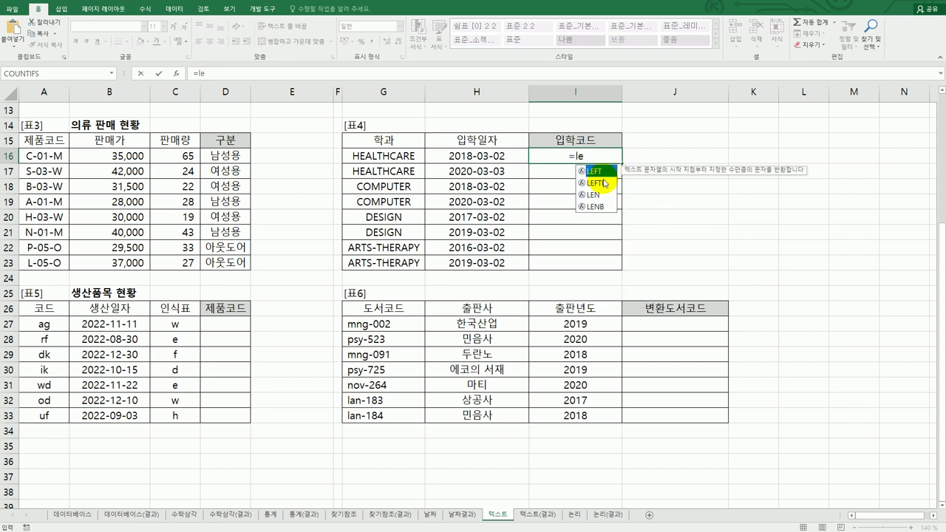
pyautogui.press('Tab')
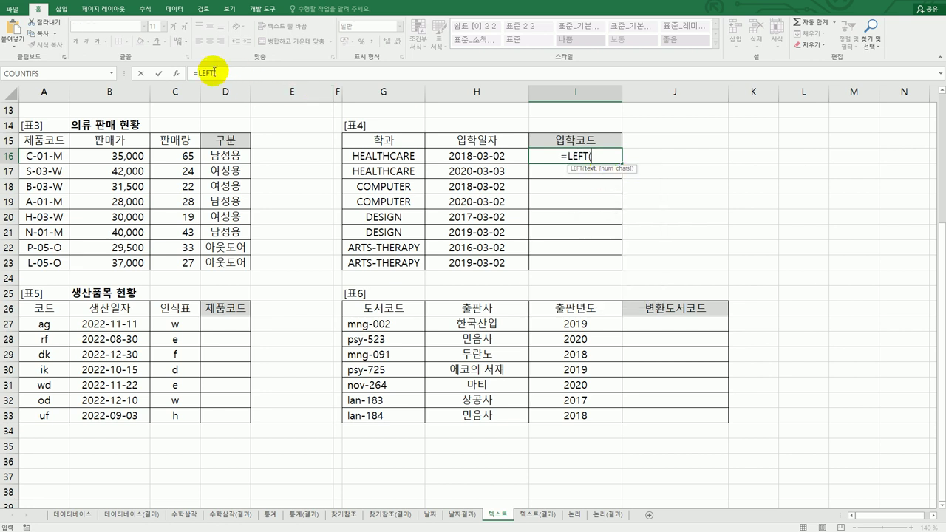
pyautogui.click(176, 73)
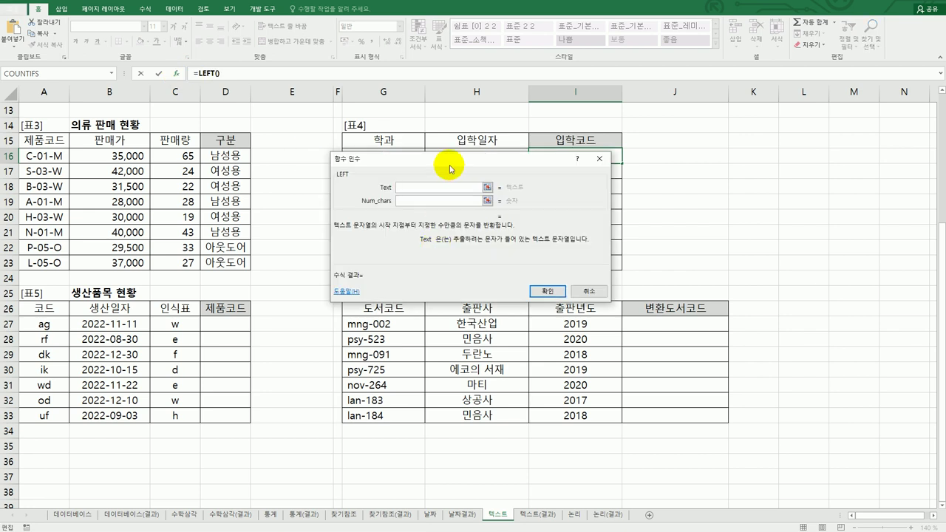
# - Complete the LEFT function in I16 to take 3 characters from G16 and fill the formula down to I23
pyautogui.moveTo(451, 164); pyautogui.dragTo(535, 232)
pyautogui.click(399, 156)
pyautogui.click(521, 272)
pyautogui.write('3')
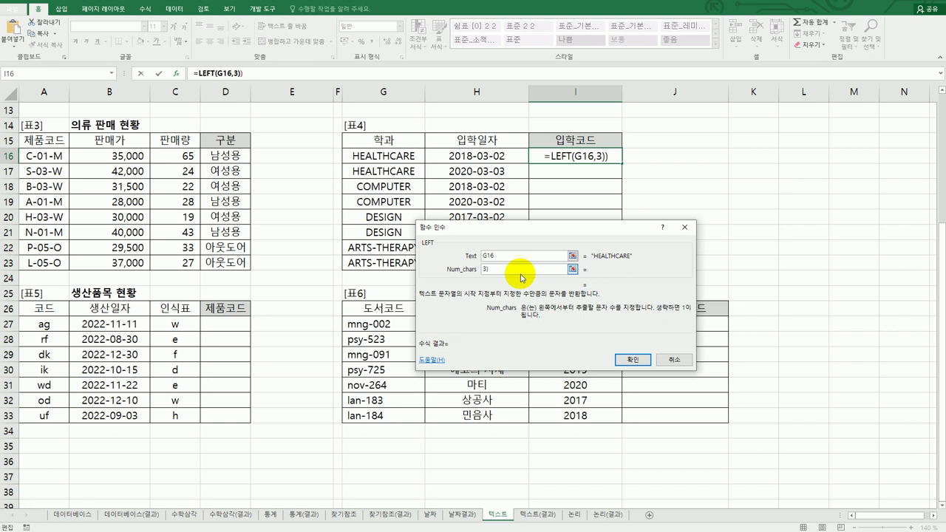
pyautogui.press('Return')
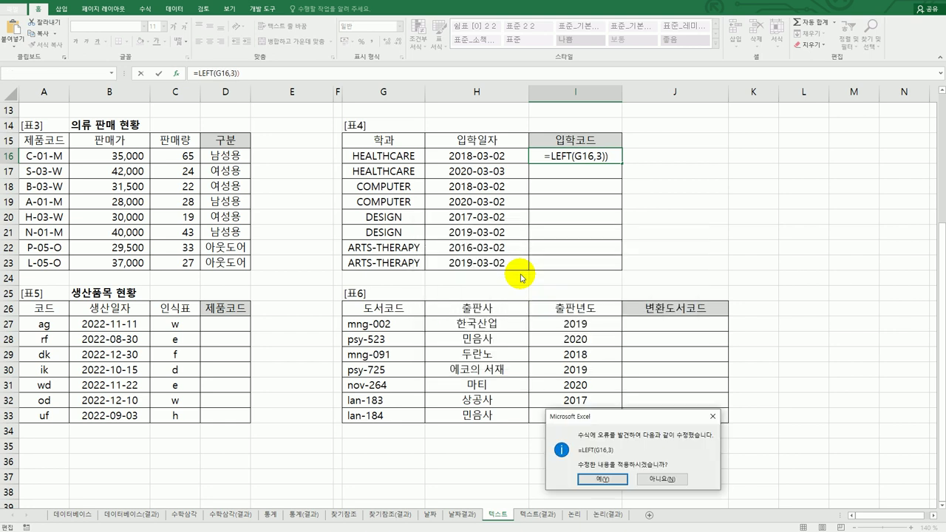
pyautogui.click(598, 482)
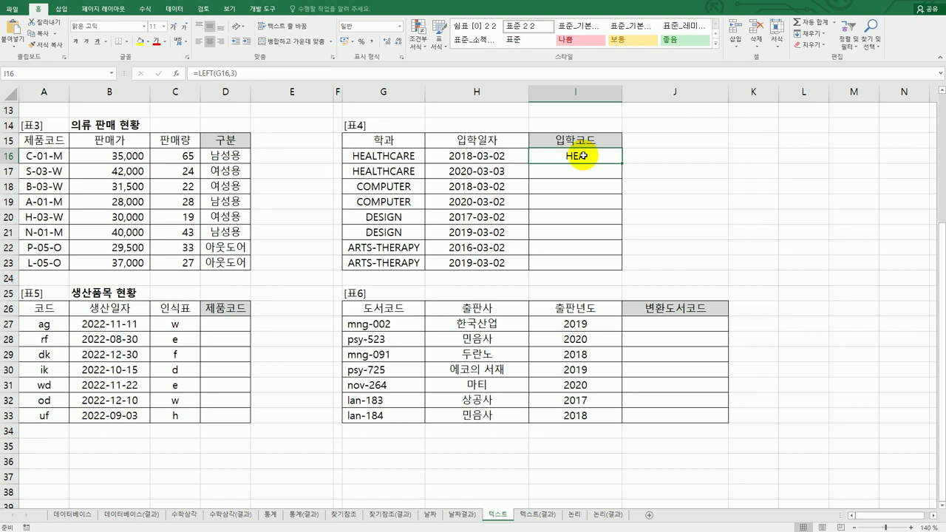
pyautogui.moveTo(621, 162); pyautogui.dragTo(613, 274)
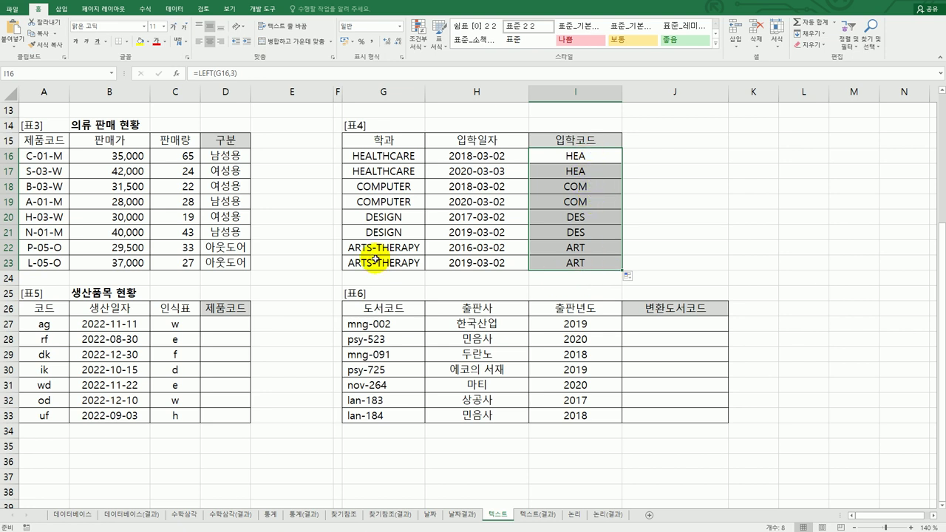
# - Wrap the LEFT expression in I16 in a LOWER function and fill the formula down to I23
pyautogui.doubleClick(570, 154)
pyautogui.click(553, 155)
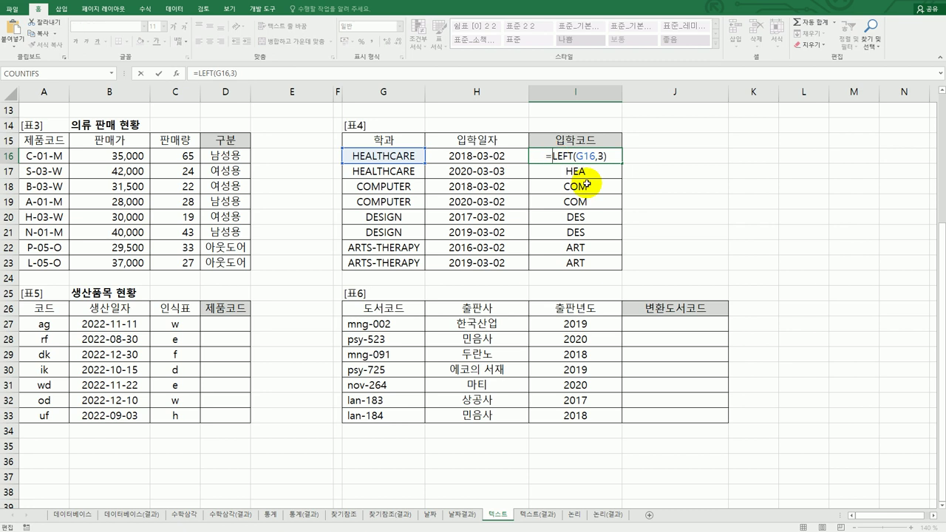
pyautogui.write('lo')
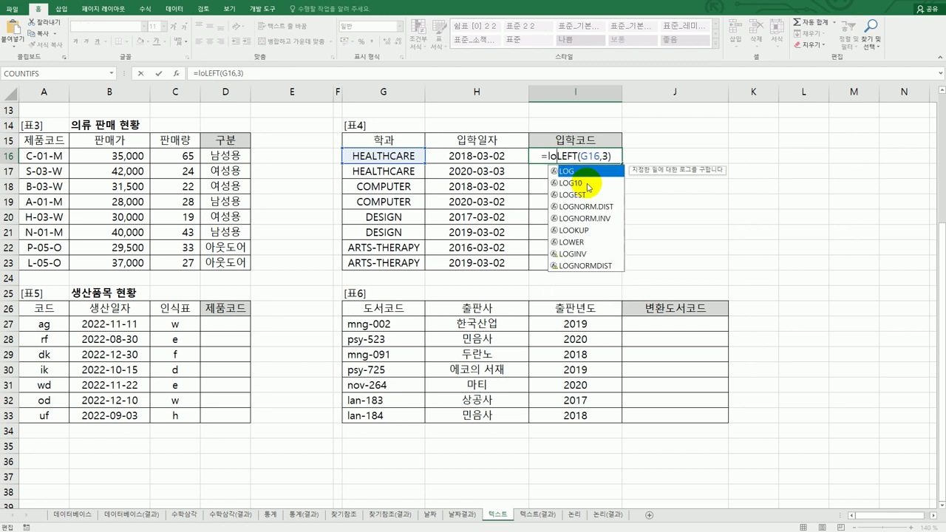
pyautogui.doubleClick(582, 243)
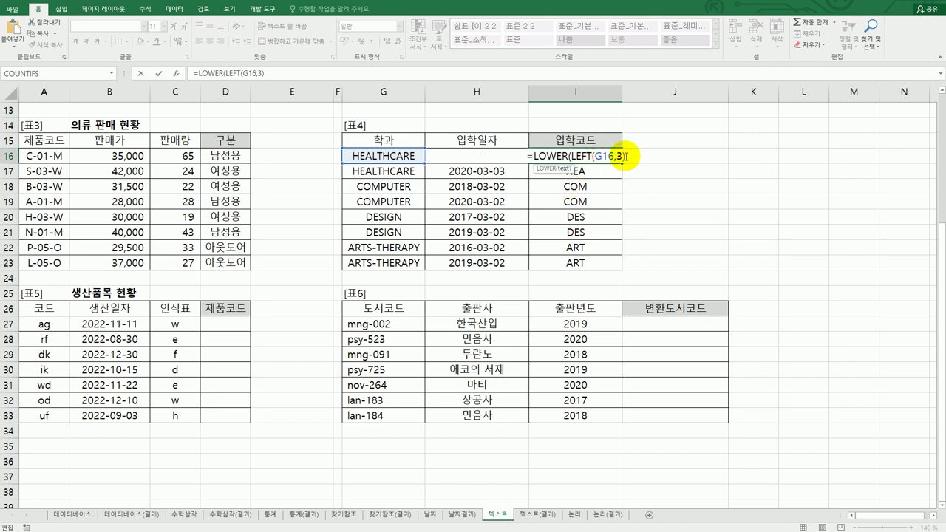
pyautogui.write(')')
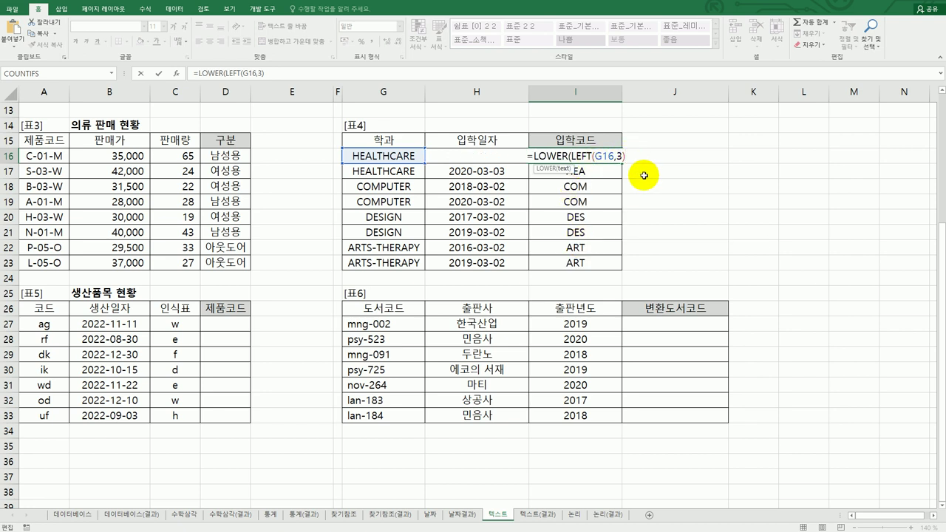
pyautogui.write(')')
pyautogui.press('Return')
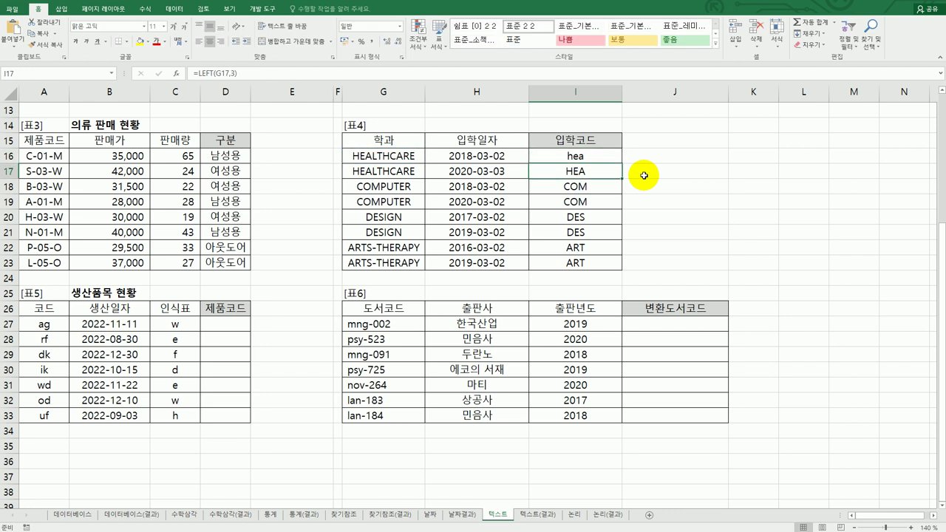
pyautogui.click(607, 158)
pyautogui.moveTo(622, 163); pyautogui.dragTo(602, 273)
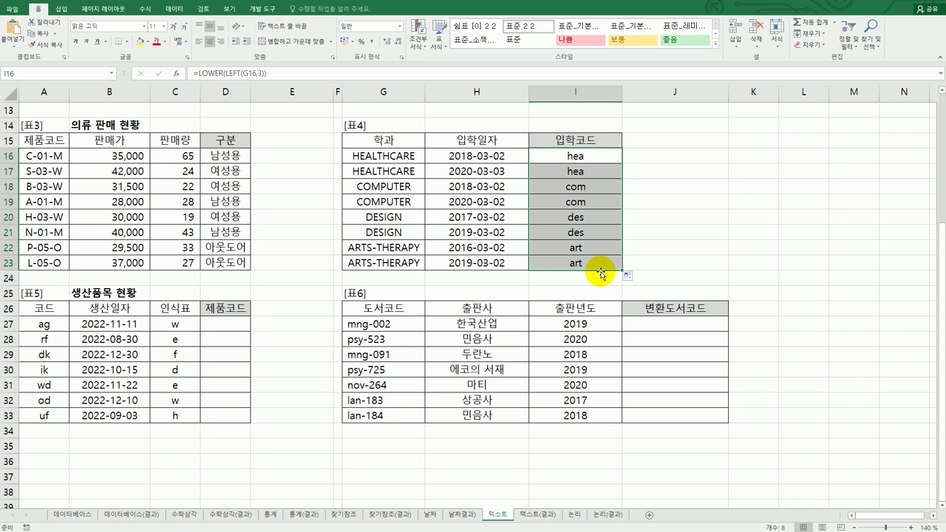
# - Append &YEAR(H16) to the LOWER formula in I16 and fill it down to I23
pyautogui.doubleClick(594, 157)
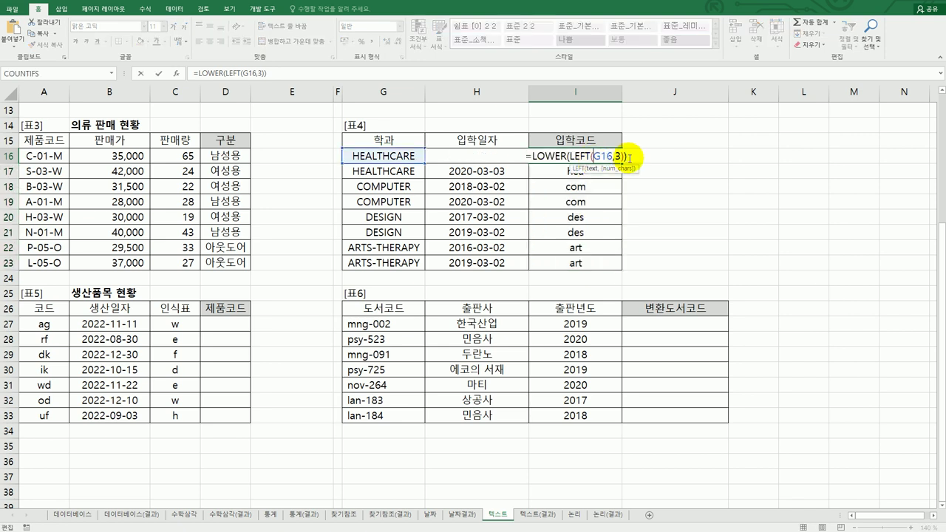
pyautogui.click(629, 158)
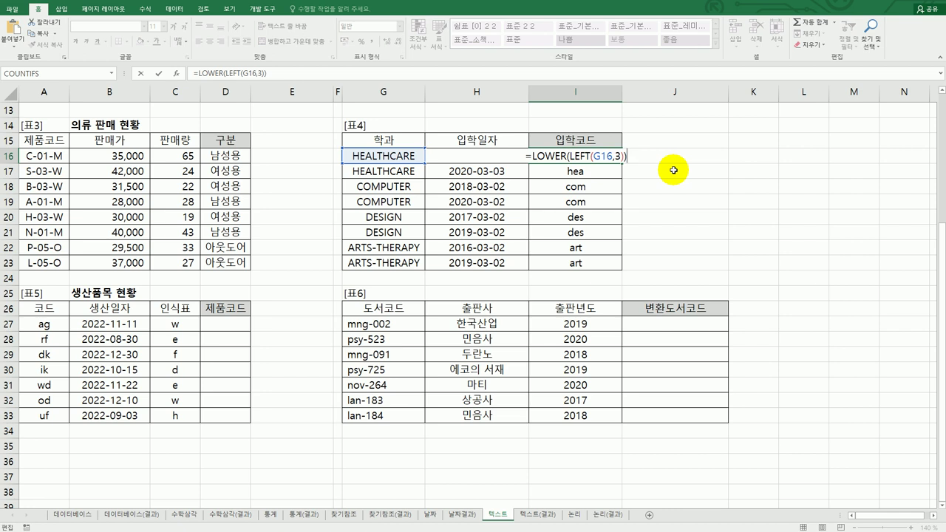
pyautogui.write('&')
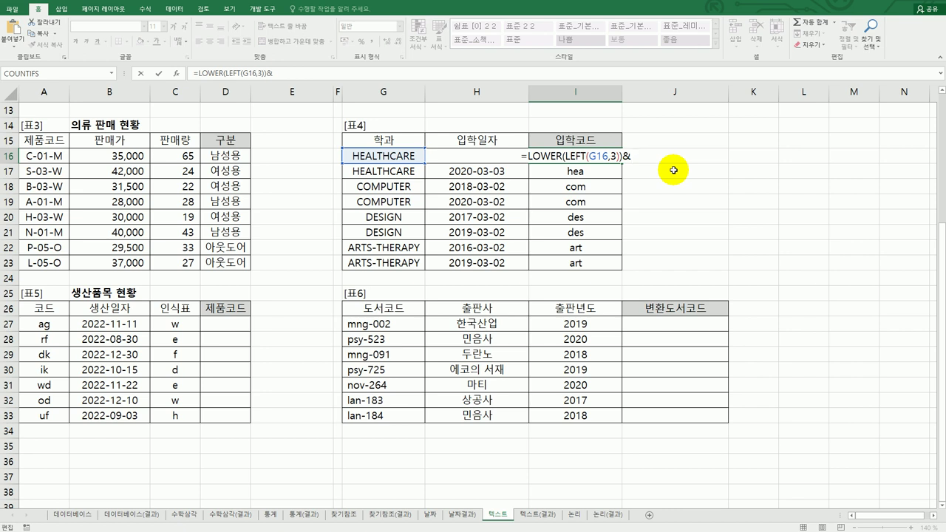
pyautogui.write('y')
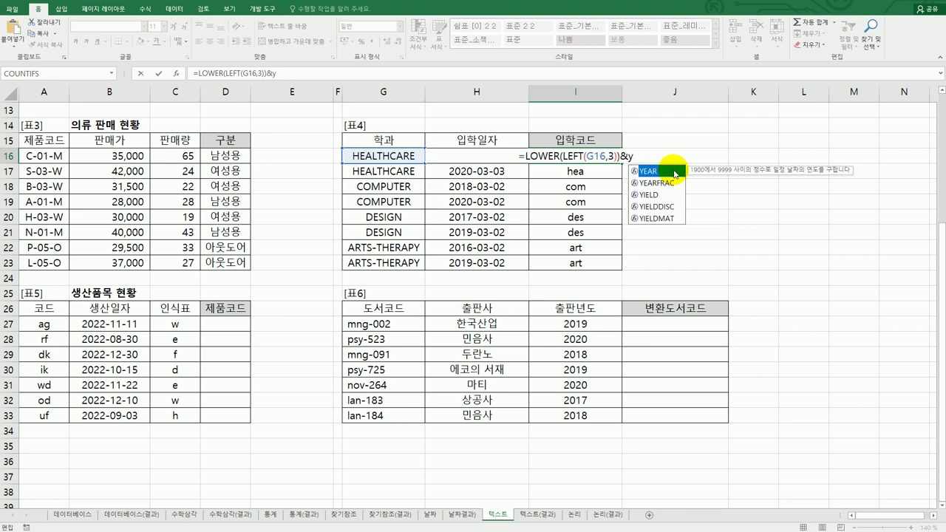
pyautogui.doubleClick(649, 172)
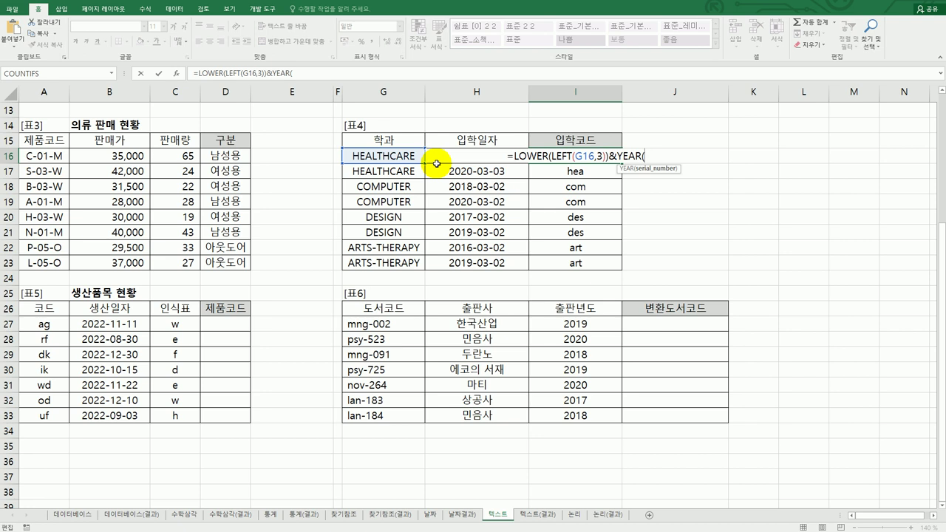
pyautogui.click(178, 73)
pyautogui.click(450, 158)
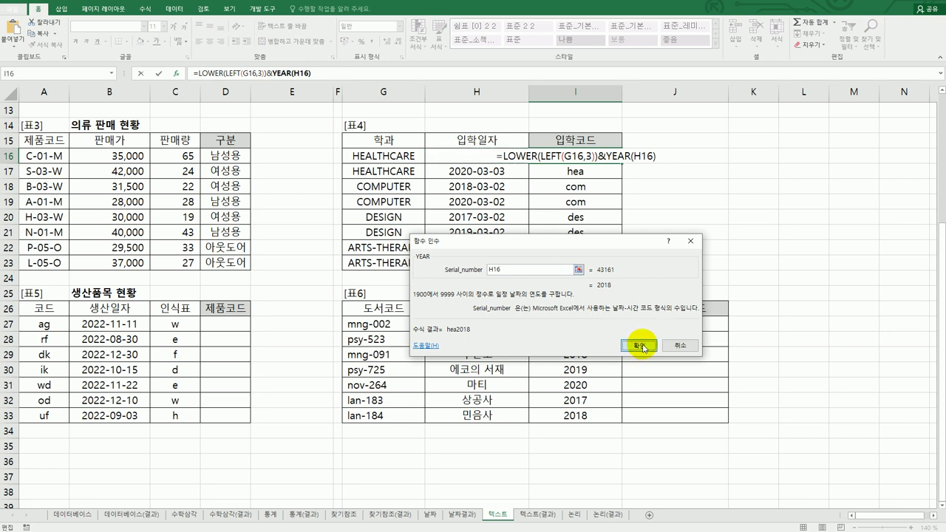
pyautogui.click(640, 345)
pyautogui.moveTo(624, 163); pyautogui.dragTo(606, 270)
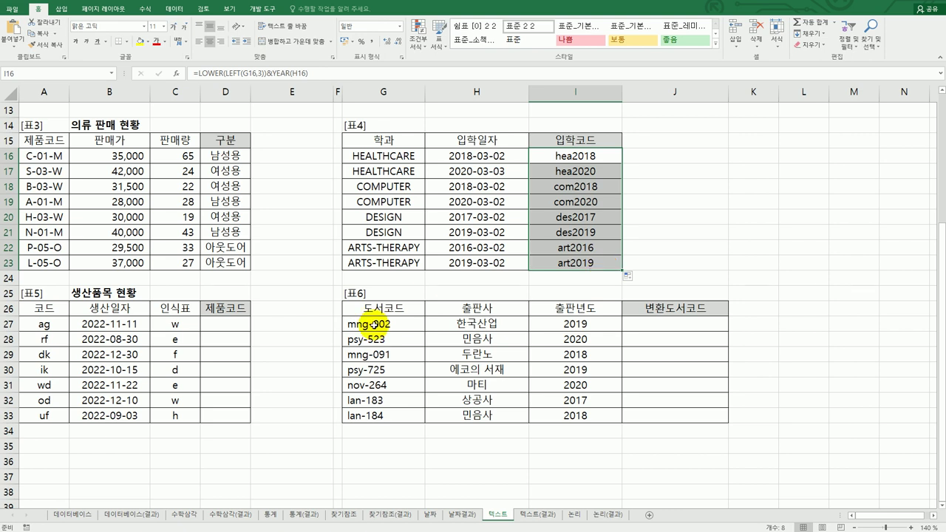
pyautogui.click(223, 323)
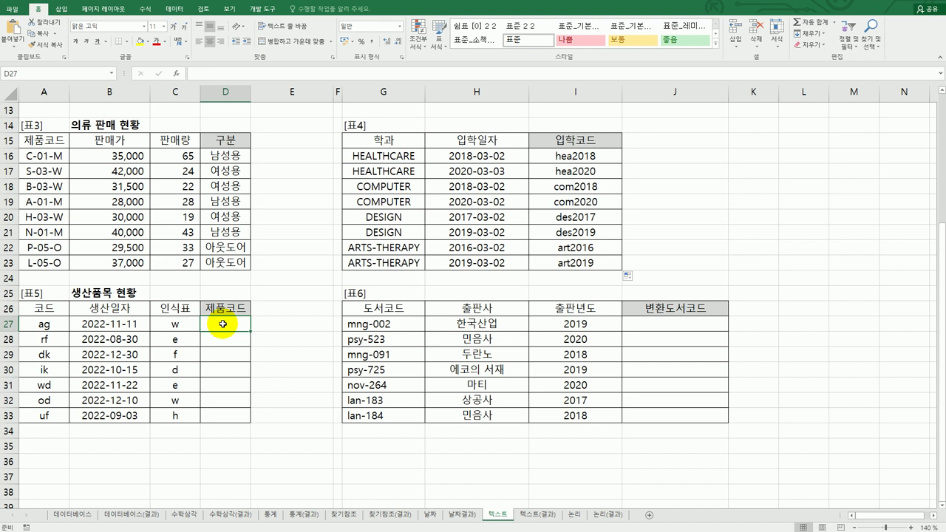
pyautogui.moveTo(222, 323); pyautogui.dragTo(226, 409)
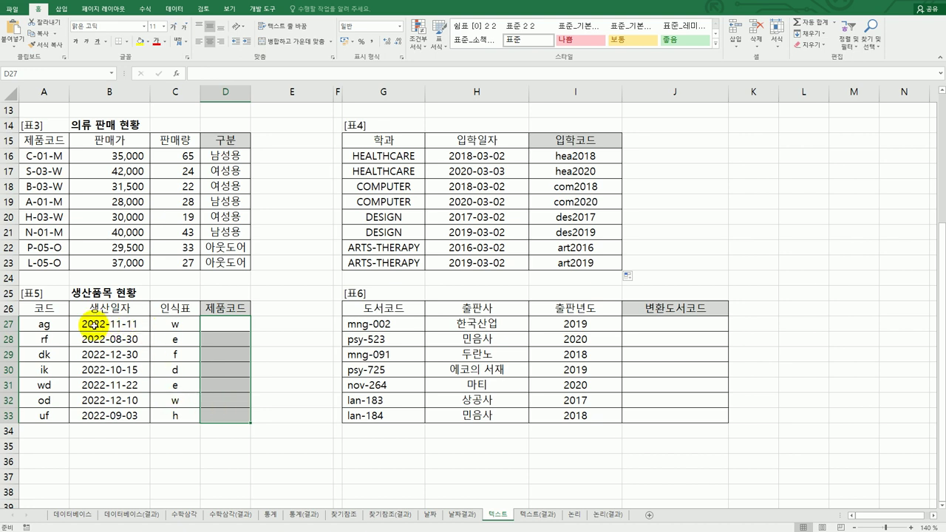
pyautogui.click(57, 324)
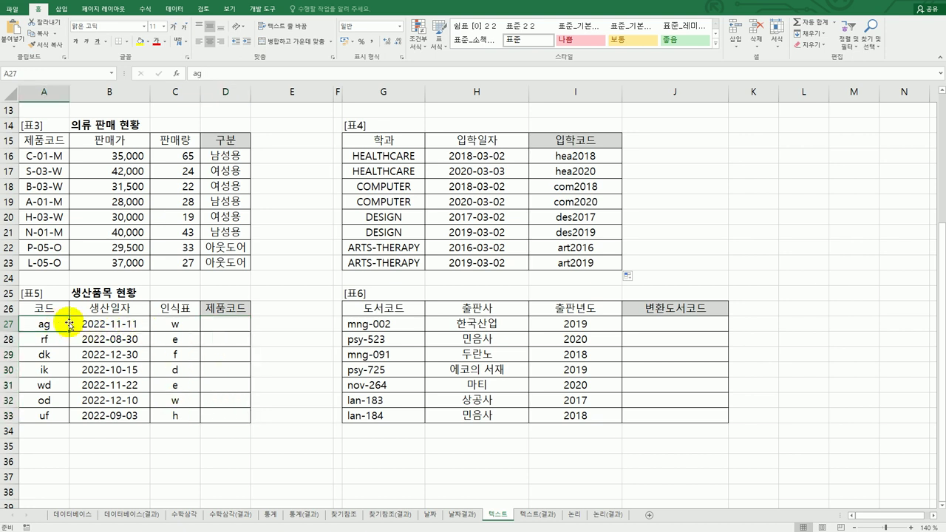
pyautogui.click(95, 324)
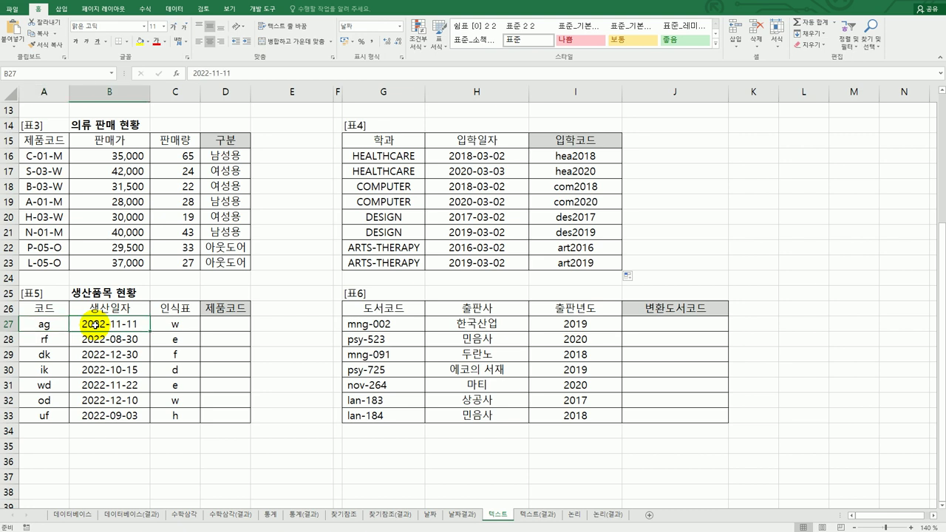
pyautogui.click(175, 324)
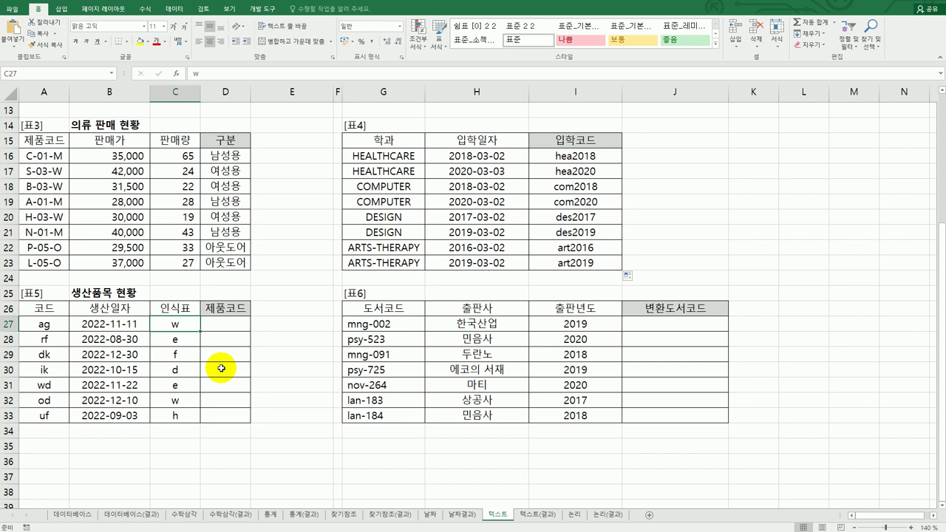
# - Enter =UPPER(A27) in D27, the first 제품코드 cell of table 5, and fill it down to D33
pyautogui.click(234, 323)
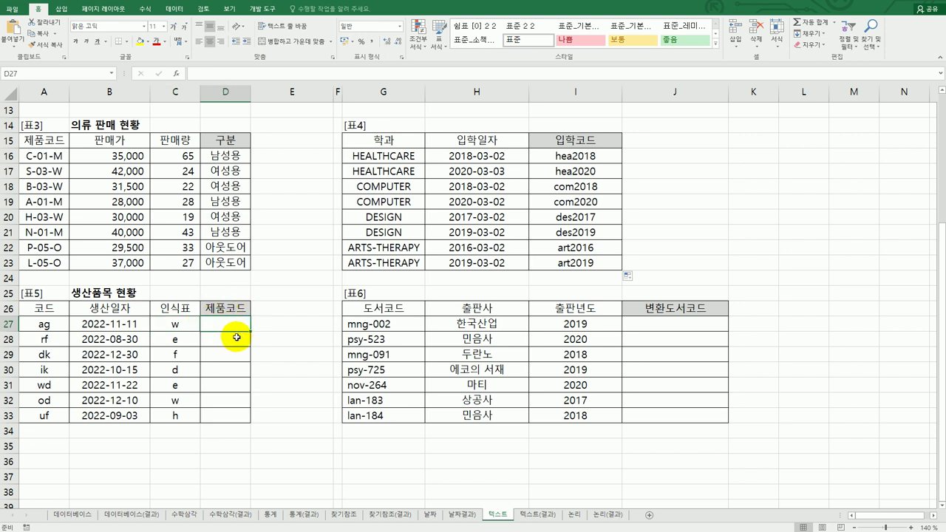
pyautogui.write('=')
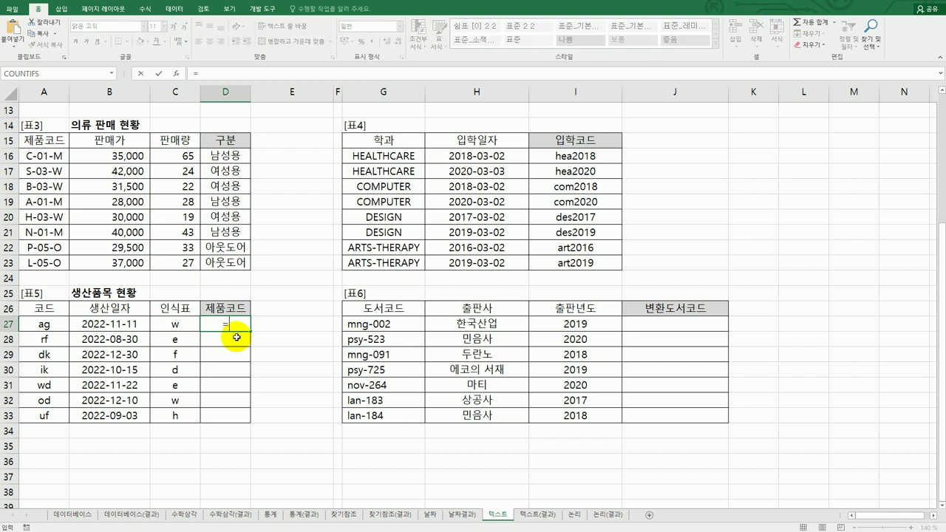
pyautogui.write('up')
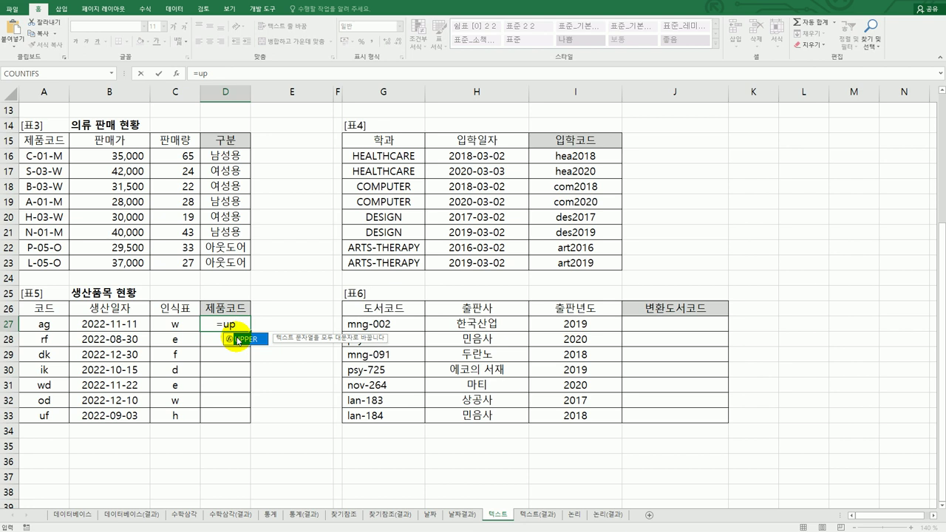
pyautogui.doubleClick(237, 341)
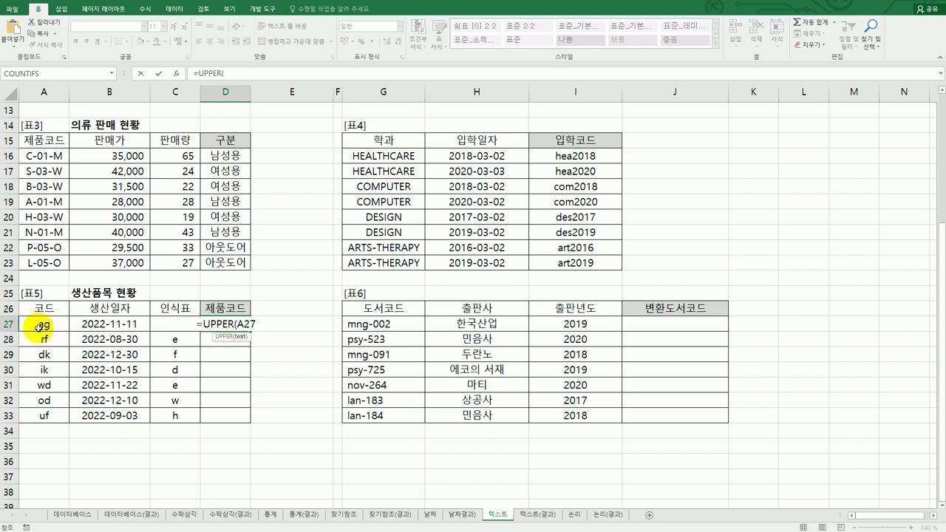
pyautogui.click(39, 328)
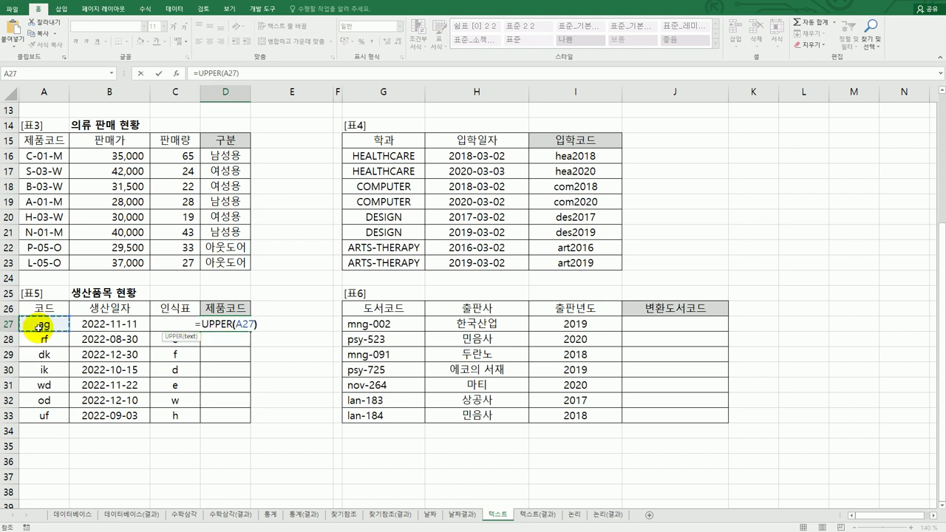
pyautogui.hotkey('ctrl', 'Return')
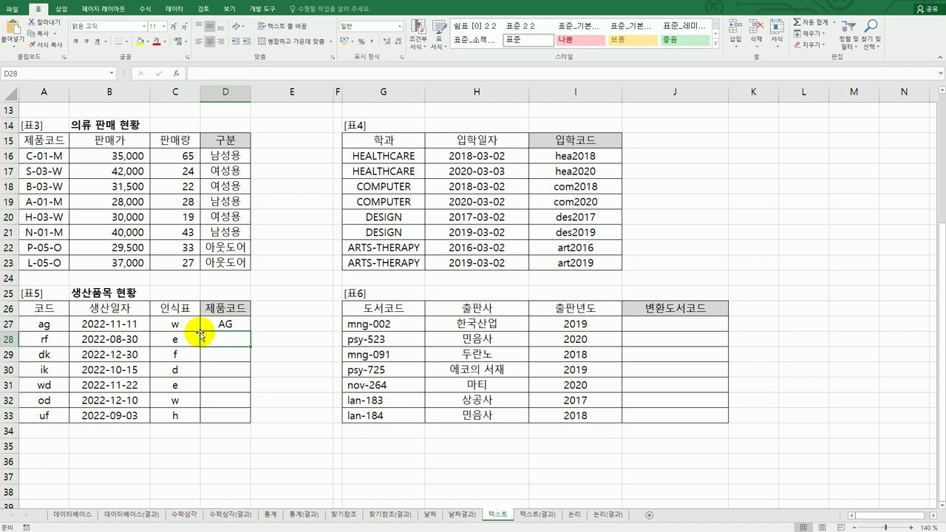
pyautogui.moveTo(252, 332); pyautogui.dragTo(242, 426)
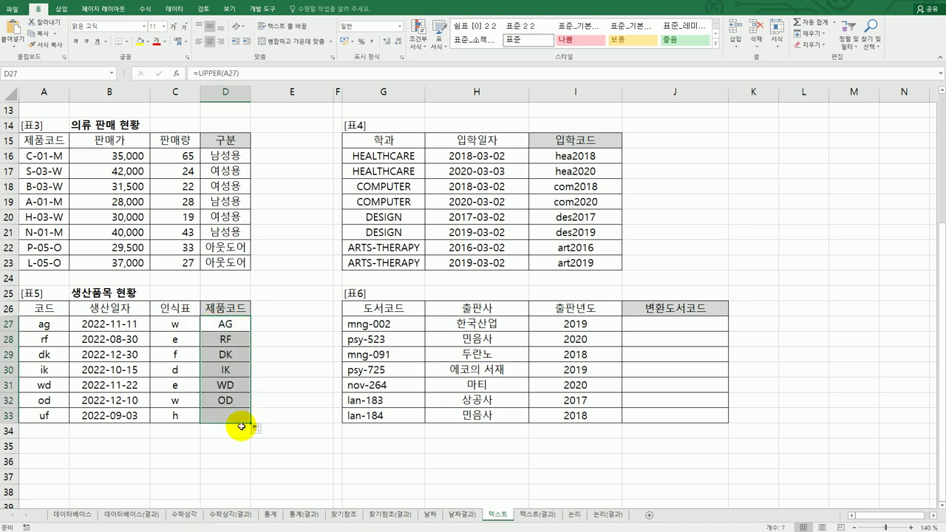
pyautogui.hotkey('ctrl', 'Down')
# - Append a hyphen to the UPPER formula in D27 with &"-"
pyautogui.doubleClick(237, 327)
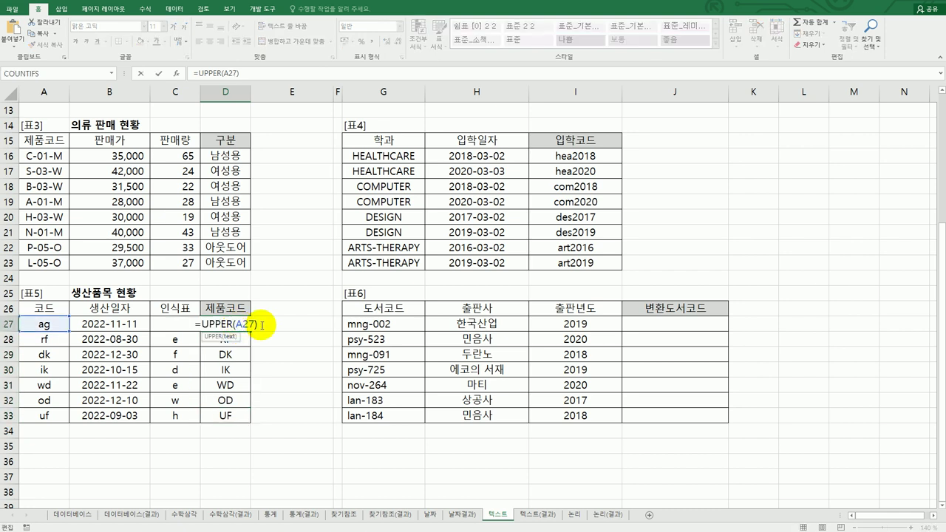
pyautogui.write('&"-"')
pyautogui.press('Return')
pyautogui.click(248, 326)
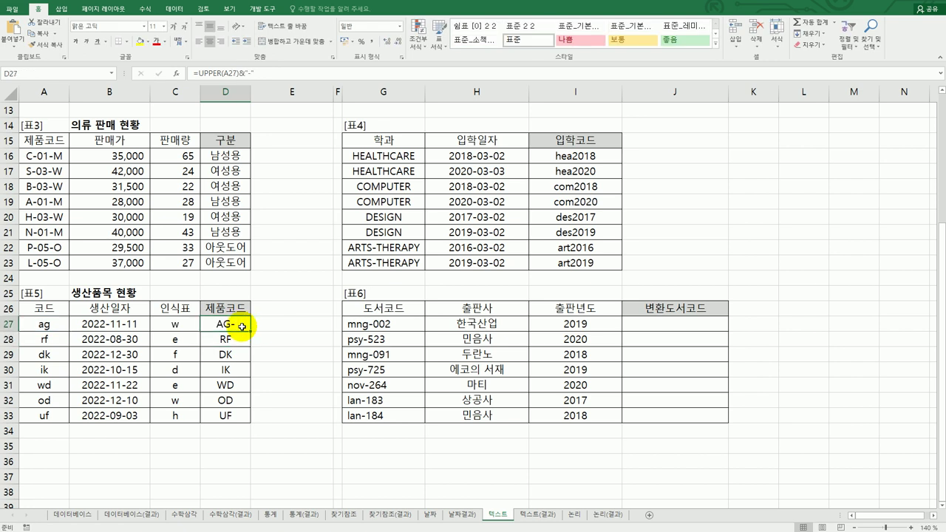
# - Extend the D27 formula with &MONTH(B27) to add the month of the production date after the hyphen
pyautogui.doubleClick(250, 325)
pyautogui.write('&')
pyautogui.write('mon')
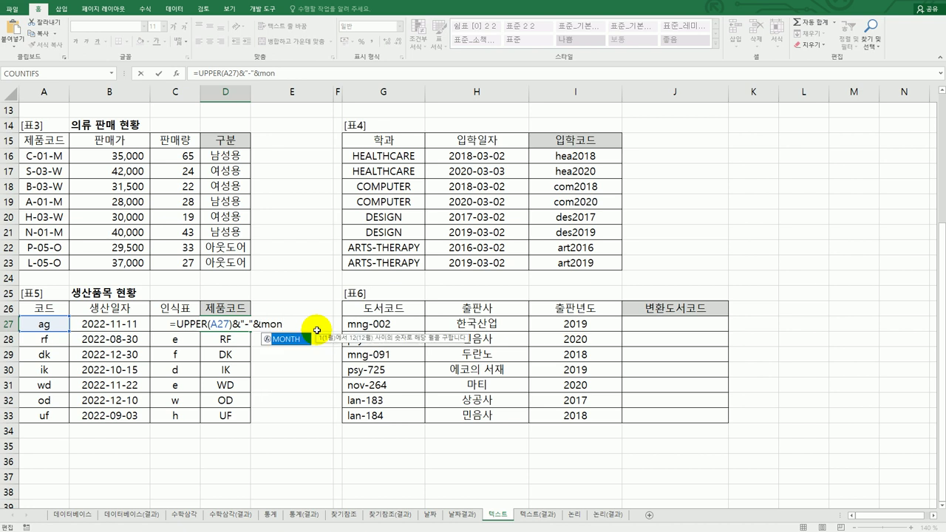
pyautogui.press('Tab')
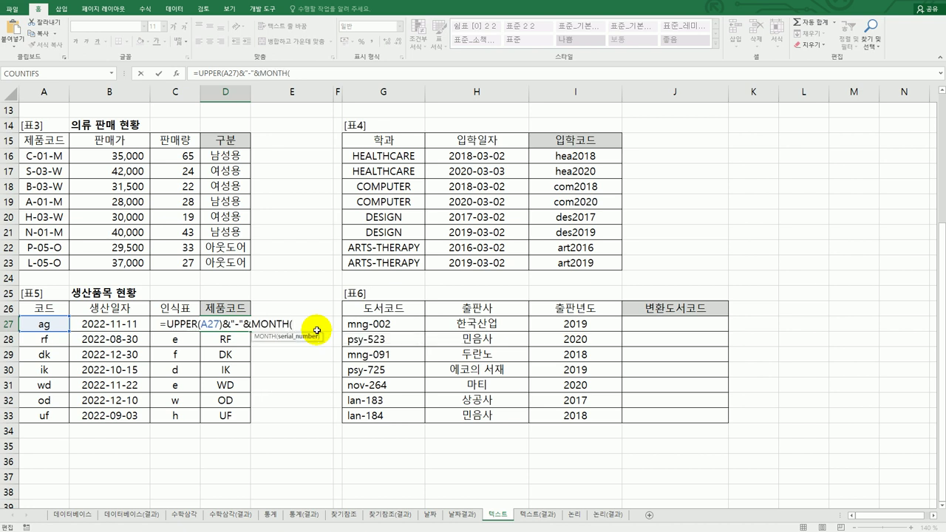
pyautogui.click(96, 324)
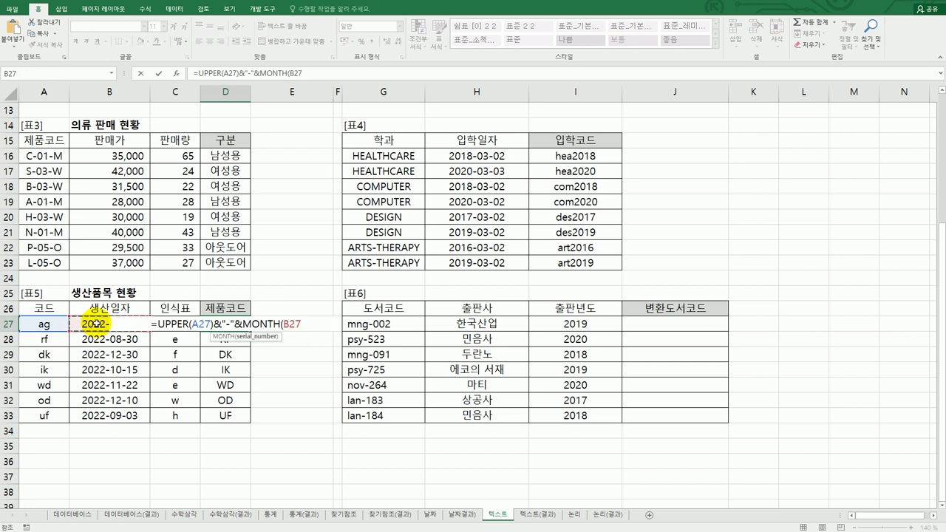
pyautogui.press('Return')
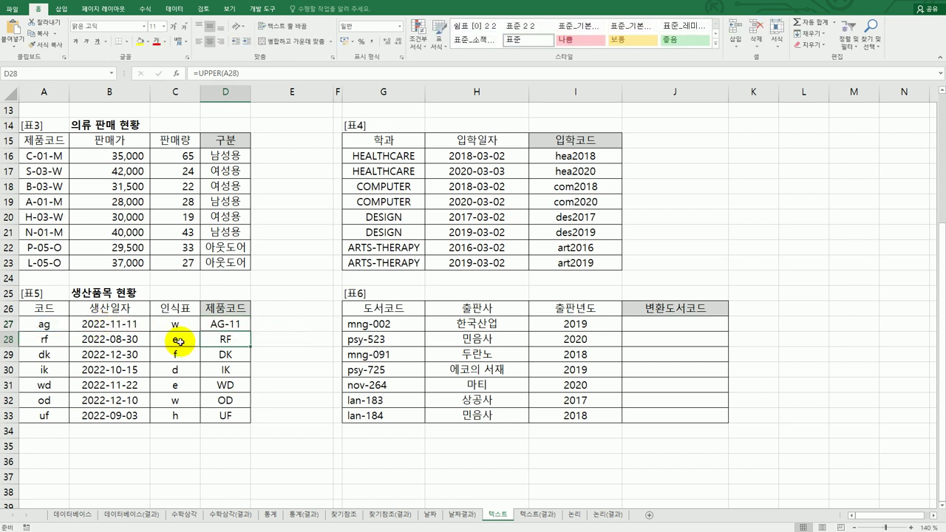
# - Append a second hyphen with &"-" after the MONTH part of the D27 formula
pyautogui.click(244, 325)
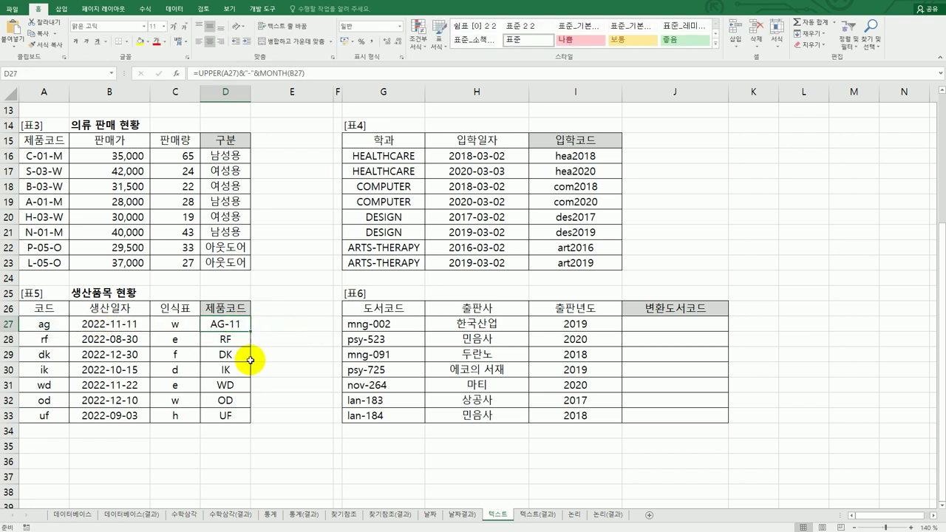
pyautogui.doubleClick(237, 324)
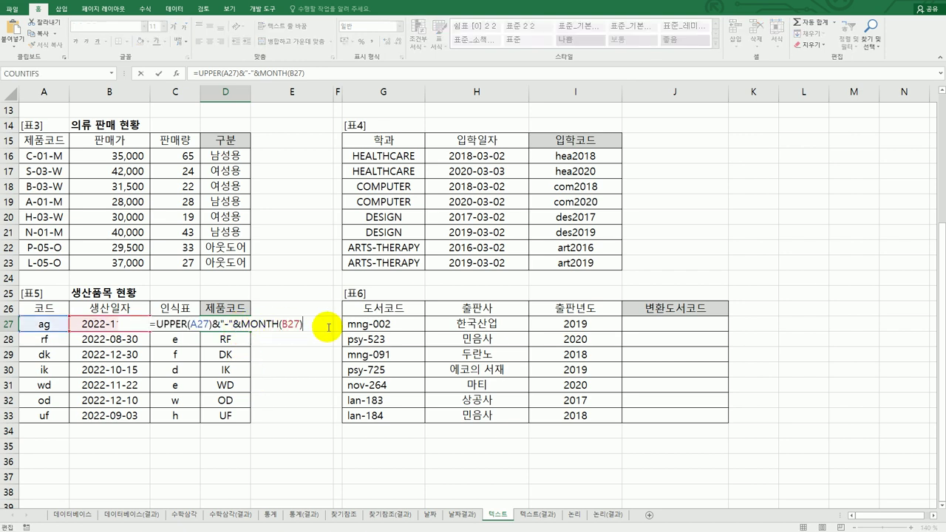
pyautogui.write('&"-"')
pyautogui.press('Return')
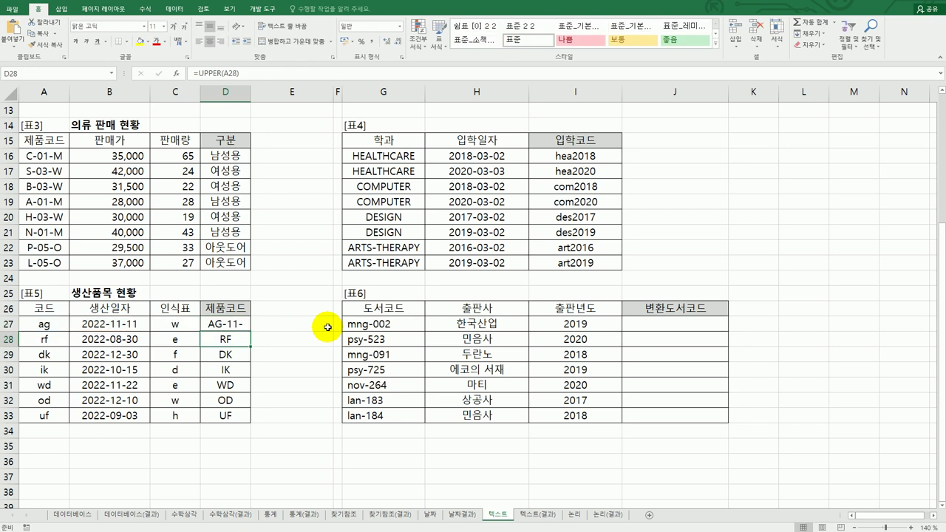
# - Append &UPPER(C27) to the D27 formula to add the capitalised 인식표 letter after the last hyphen
pyautogui.click(240, 323)
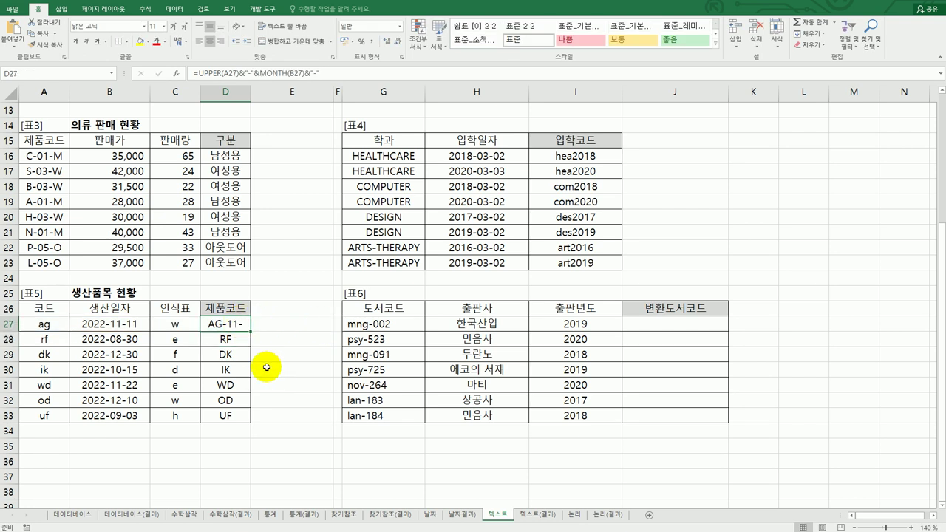
pyautogui.doubleClick(243, 323)
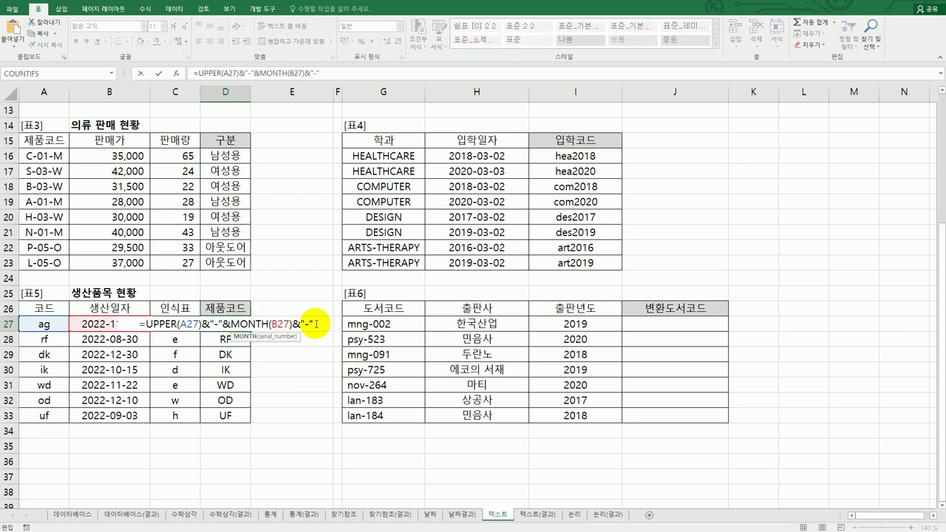
pyautogui.click(317, 323)
pyautogui.write('&up')
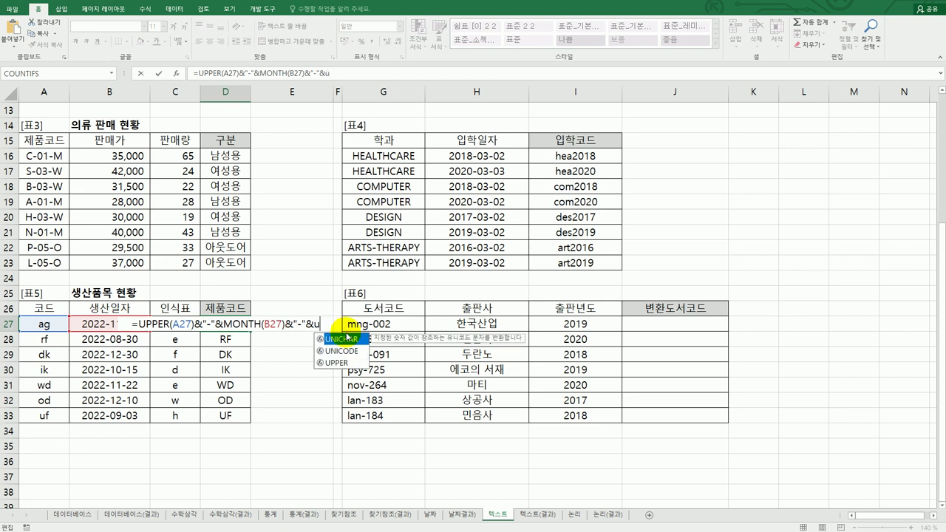
pyautogui.press('Tab')
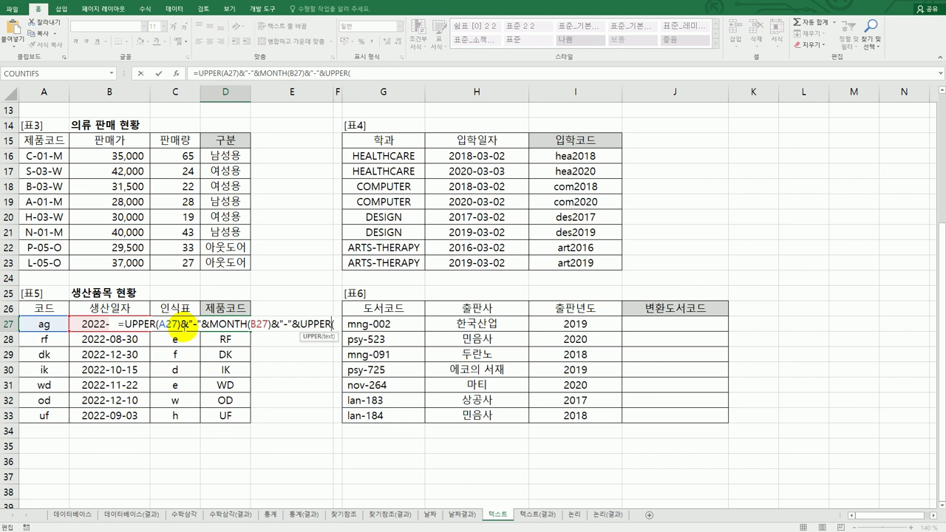
pyautogui.click(176, 75)
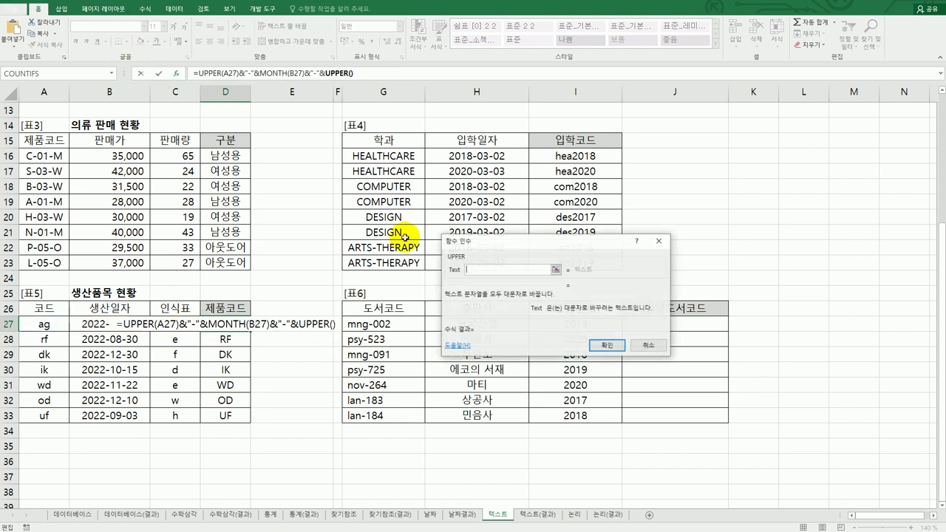
pyautogui.click(162, 323)
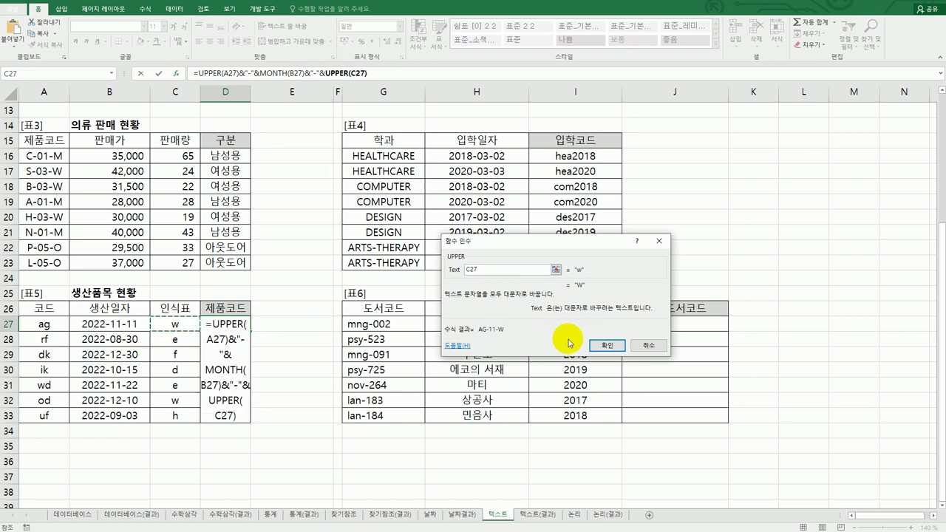
pyautogui.click(600, 345)
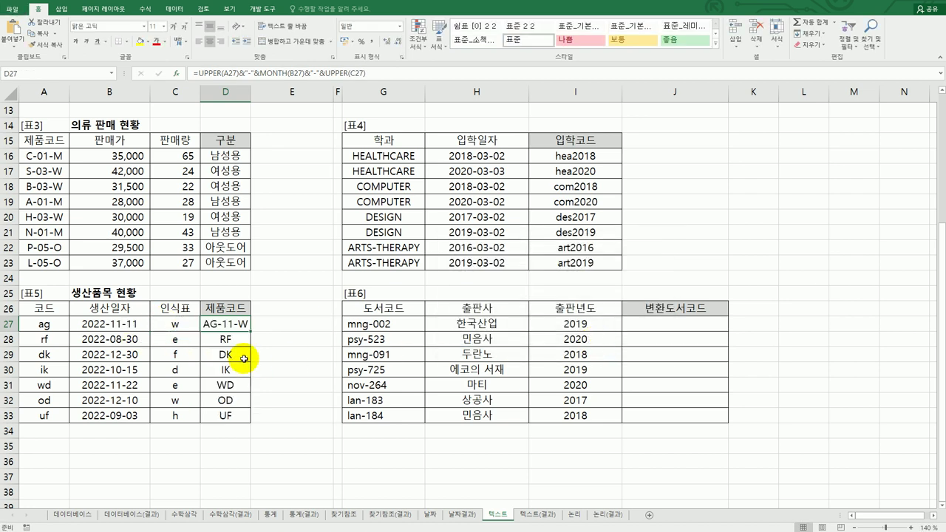
# - Check the source cells A27, B27 and C27, and fill the 제품코드 formula from D27 down to D33
pyautogui.click(35, 323)
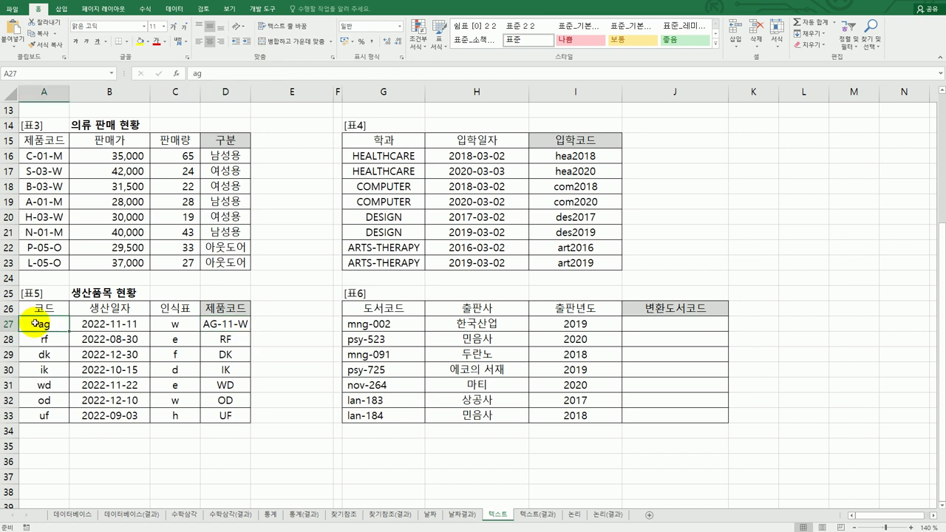
pyautogui.click(107, 326)
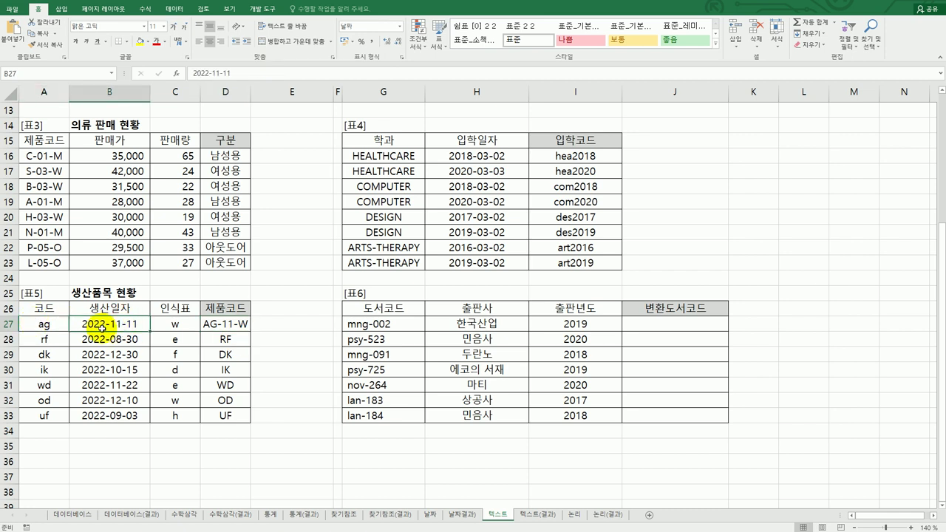
pyautogui.click(169, 324)
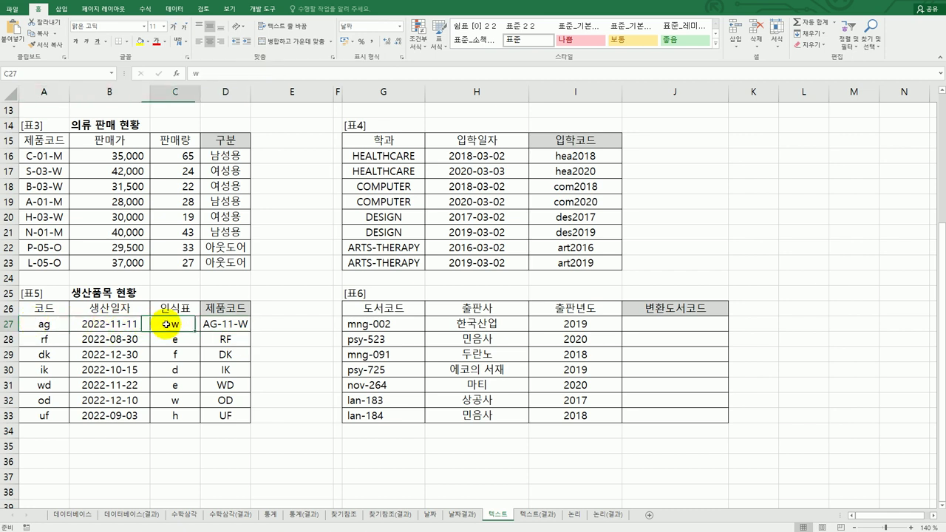
pyautogui.click(225, 325)
pyautogui.moveTo(250, 333); pyautogui.dragTo(245, 422)
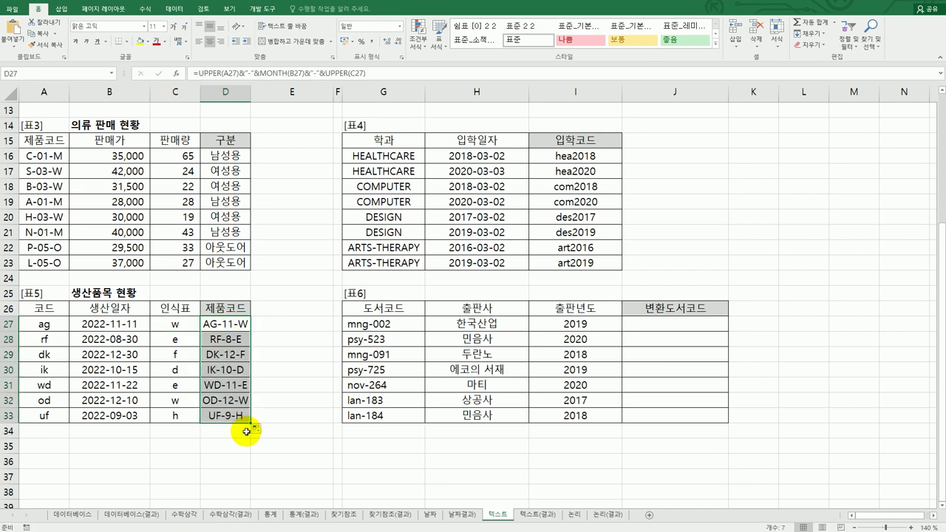
# - Rewrite the D27 formula with a single UPPER around everything: =UPPER(A27&"-"&MONTH(B27)&"-"&C27)
pyautogui.click(223, 323)
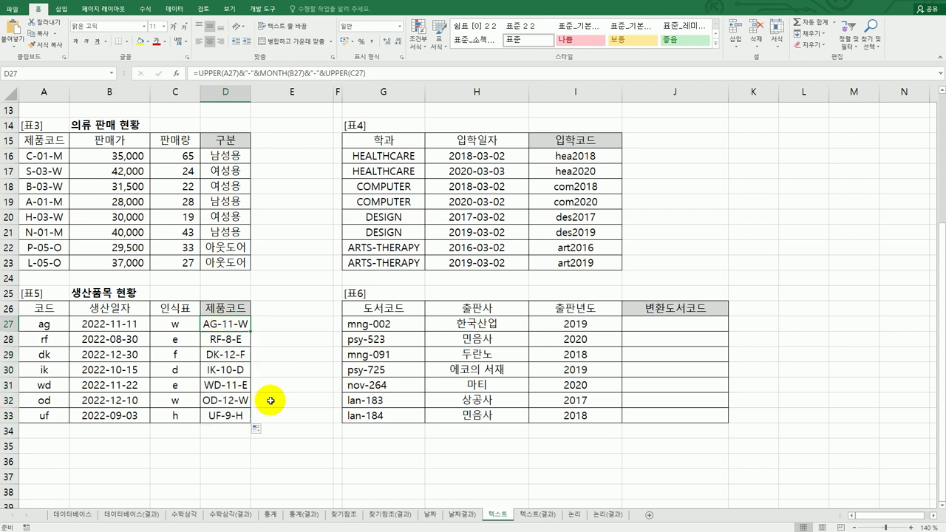
pyautogui.doubleClick(237, 323)
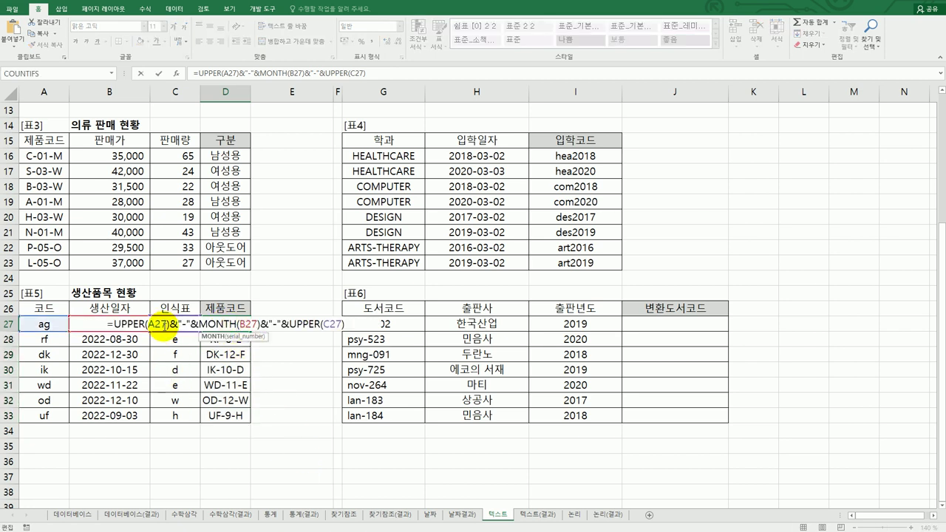
pyautogui.click(168, 327)
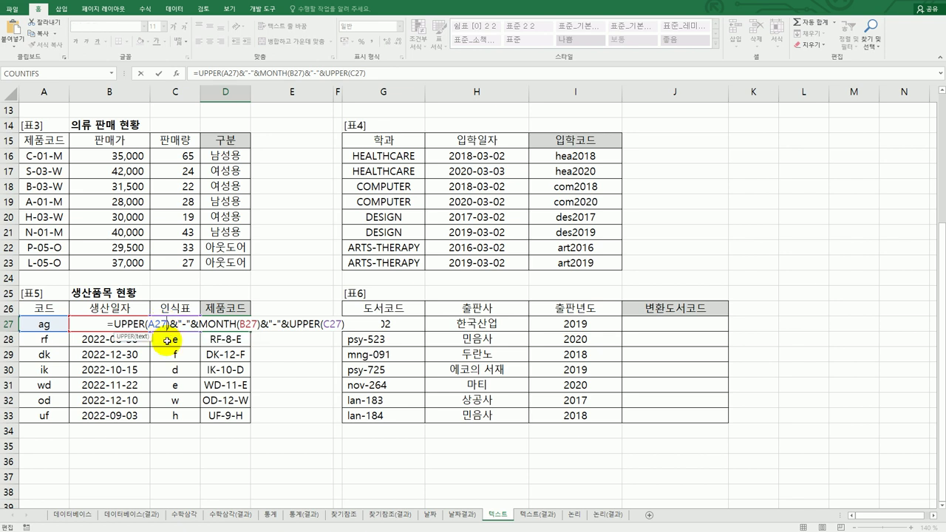
pyautogui.press('Delete')
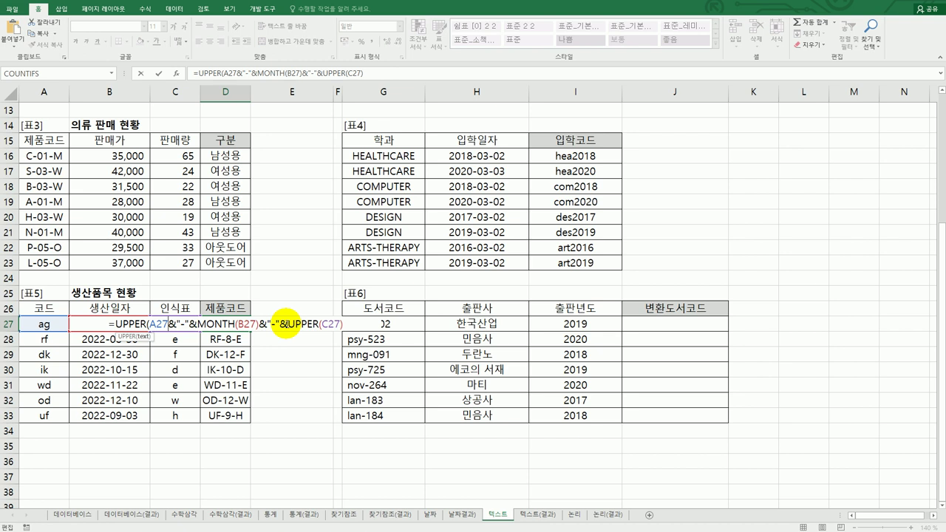
pyautogui.click(285, 324)
pyautogui.press('Delete')
pyautogui.press('Delete')
pyautogui.press('Delete')
pyautogui.press('Delete')
pyautogui.press('Delete')
pyautogui.press('Delete')
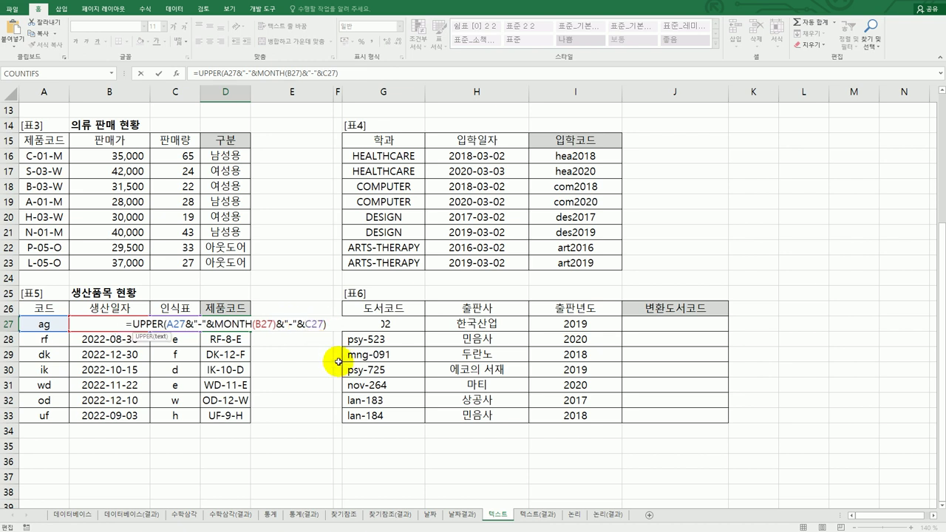
pyautogui.click(330, 325)
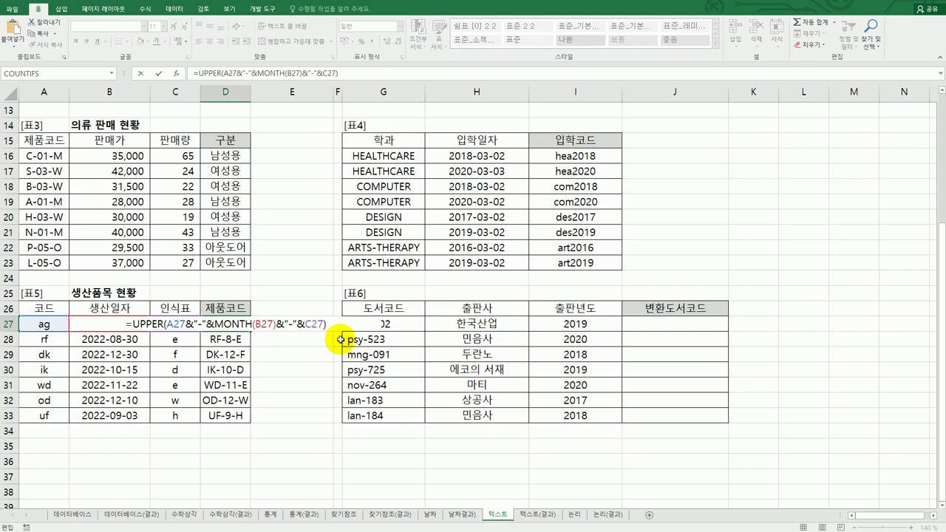
pyautogui.press('Return')
pyautogui.click(232, 324)
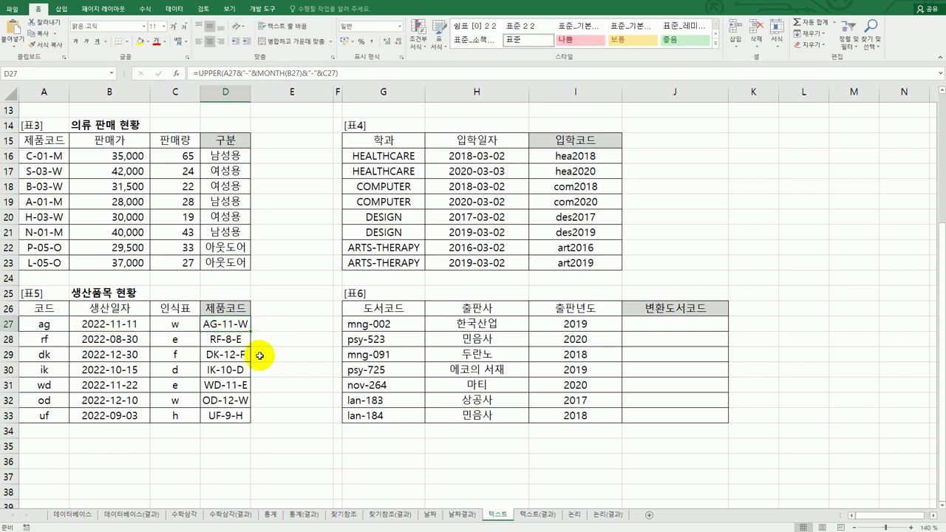
# - Compare the single-UPPER formula in D27 with the two-UPPER formula in D28
pyautogui.doubleClick(241, 326)
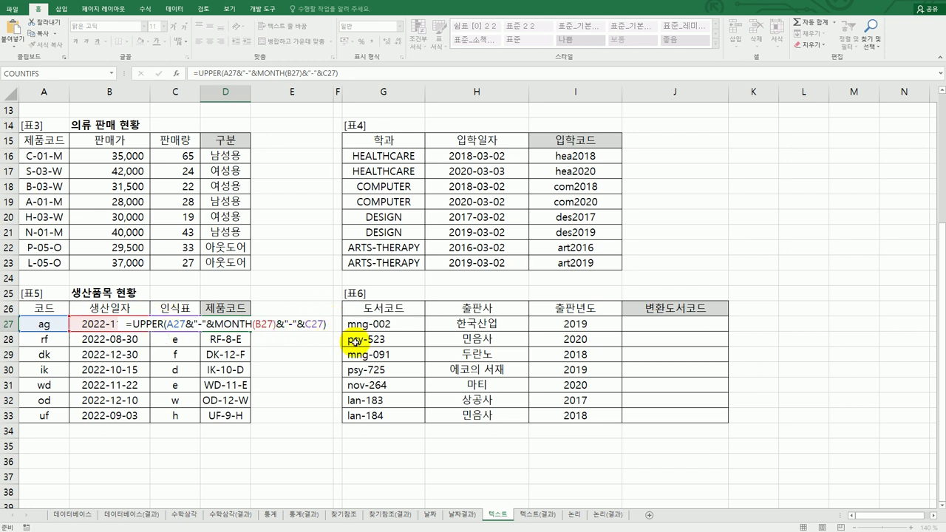
pyautogui.press('Escape')
pyautogui.doubleClick(235, 339)
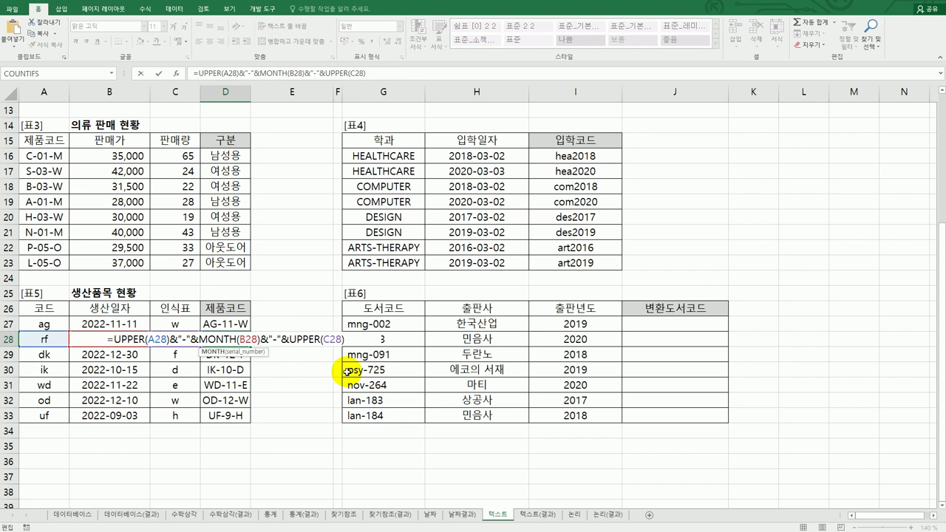
pyautogui.press('Escape')
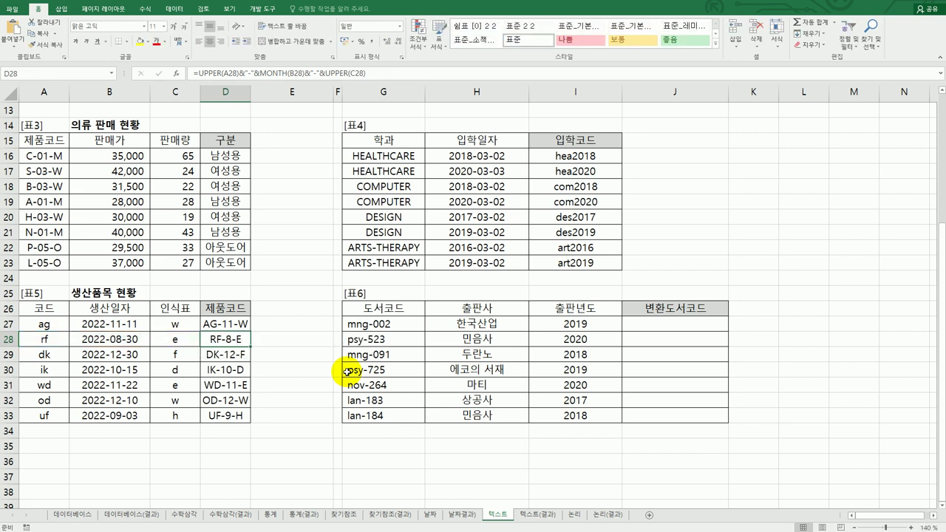
pyautogui.doubleClick(225, 338)
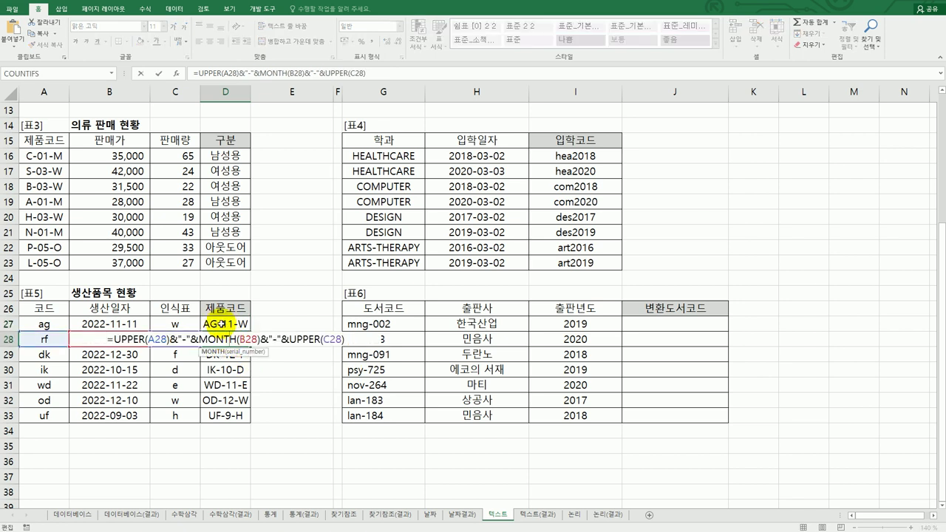
pyautogui.click(220, 323)
pyautogui.click(239, 342)
pyautogui.moveTo(250, 323); pyautogui.dragTo(225, 339)
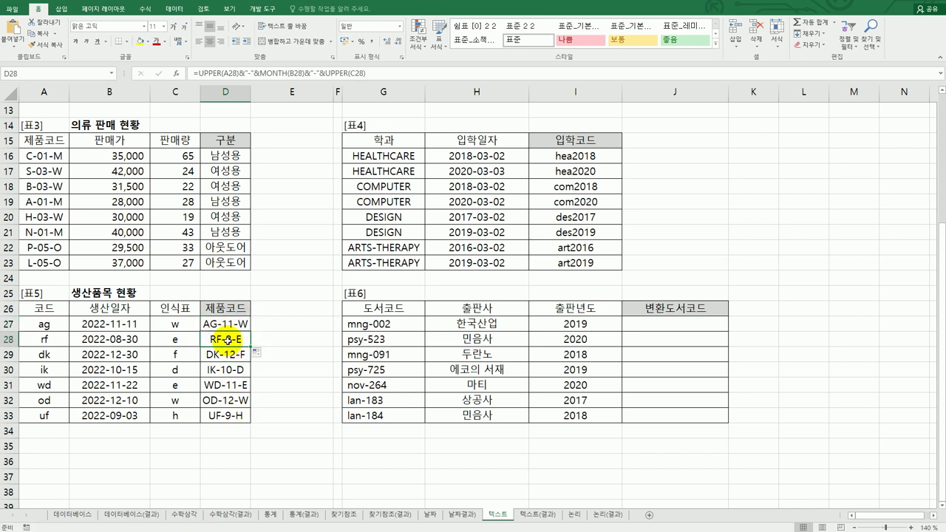
# - Inspect the 도서코드 entries in G27 and G28 of table 6 for extra spaces around the text
pyautogui.click(643, 325)
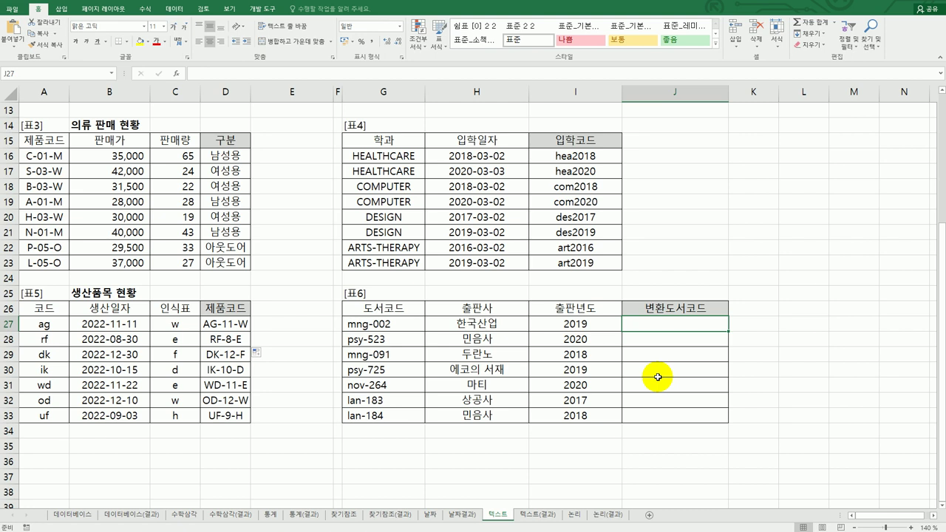
pyautogui.click(397, 323)
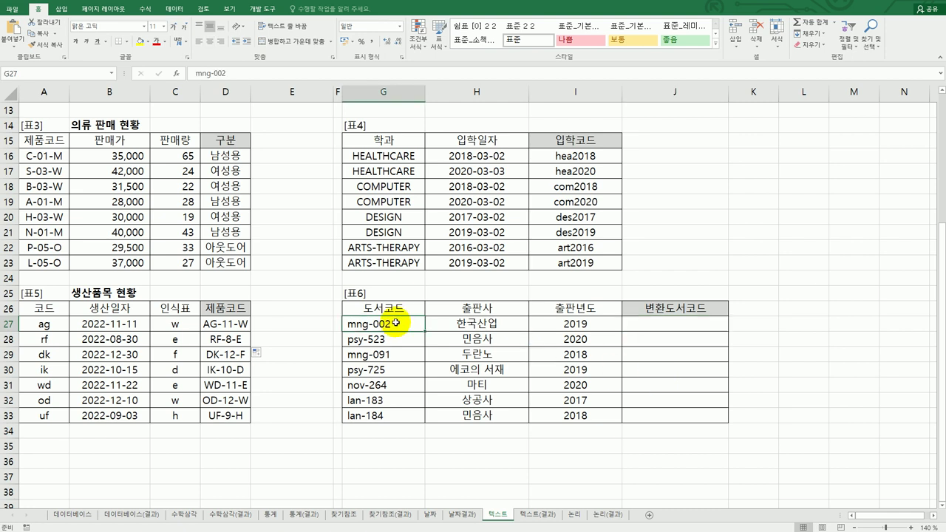
pyautogui.doubleClick(397, 323)
pyautogui.click(343, 323)
pyautogui.click(346, 344)
pyautogui.doubleClick(347, 344)
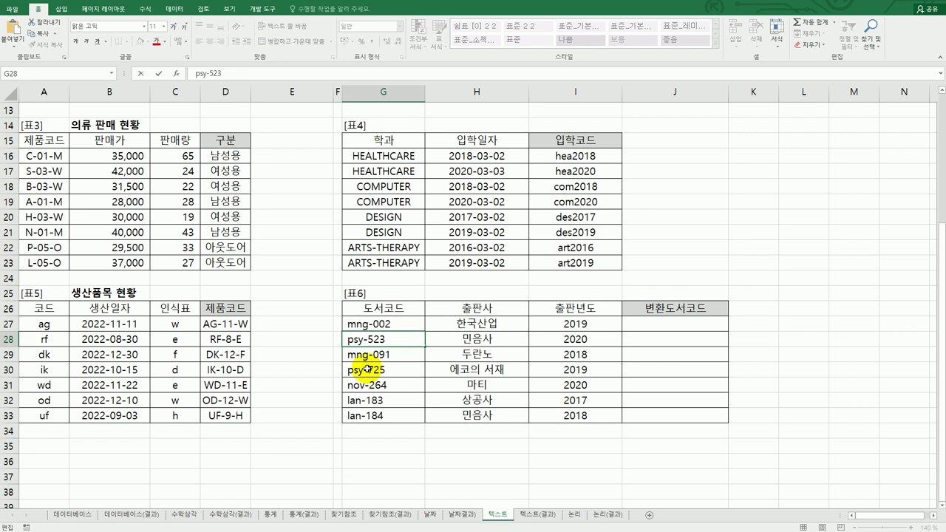
# - Enter =TRIM(G27) in J27, the first 변환도서코드 cell of table 6, and fill it down to J33
pyautogui.click(643, 327)
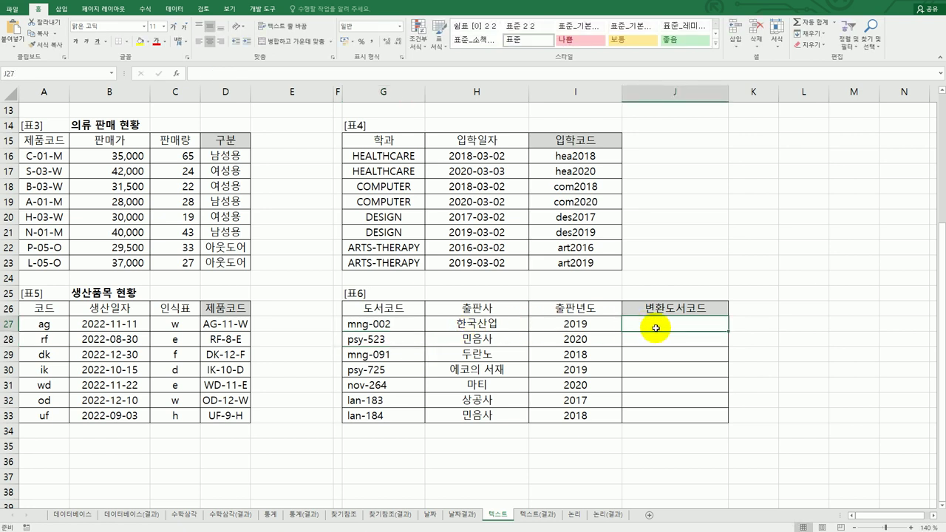
pyautogui.write('=trim')
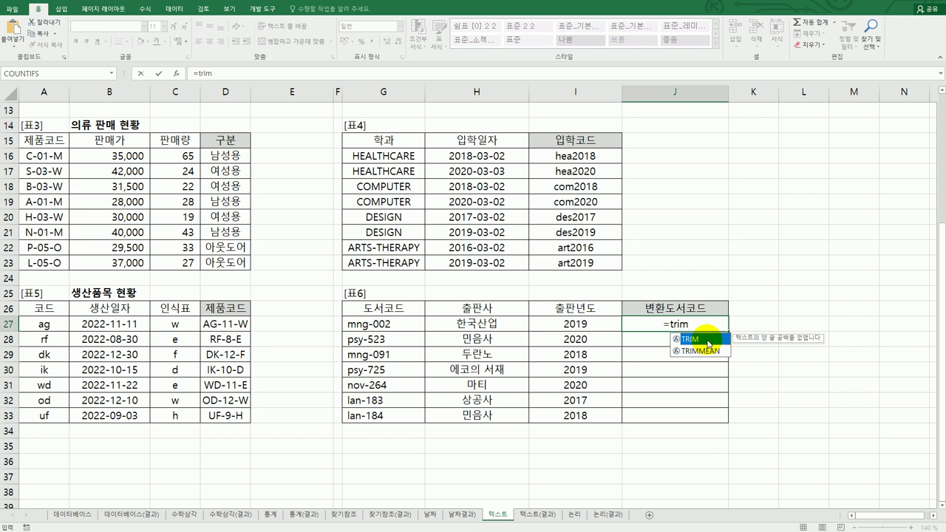
pyautogui.doubleClick(708, 340)
pyautogui.click(411, 325)
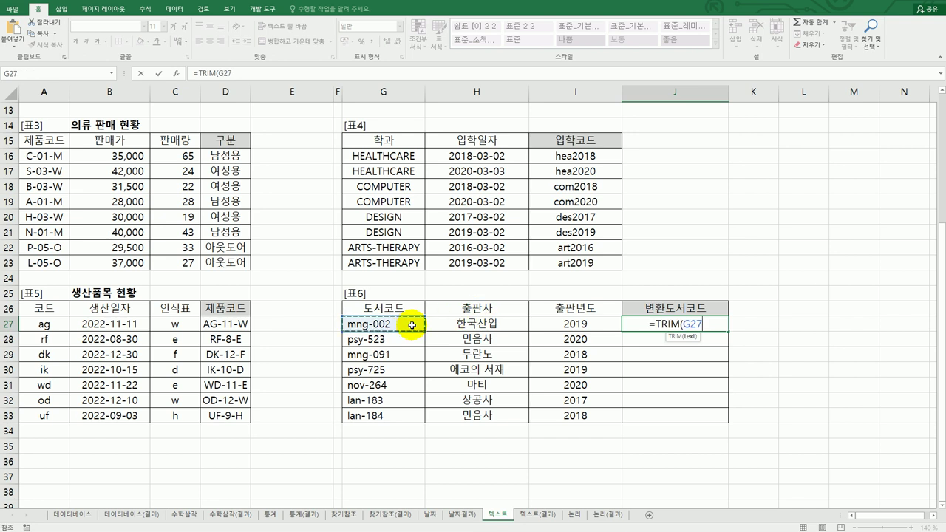
pyautogui.press('Return')
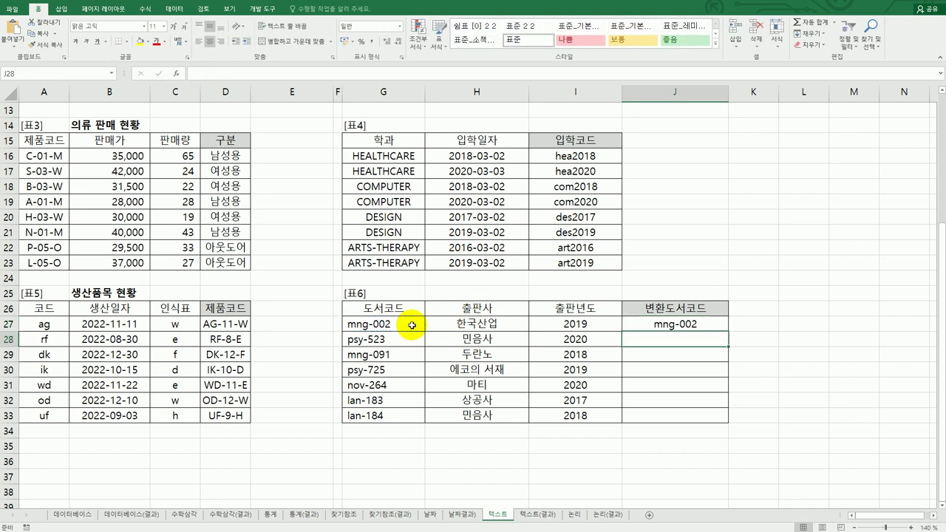
pyautogui.click(673, 325)
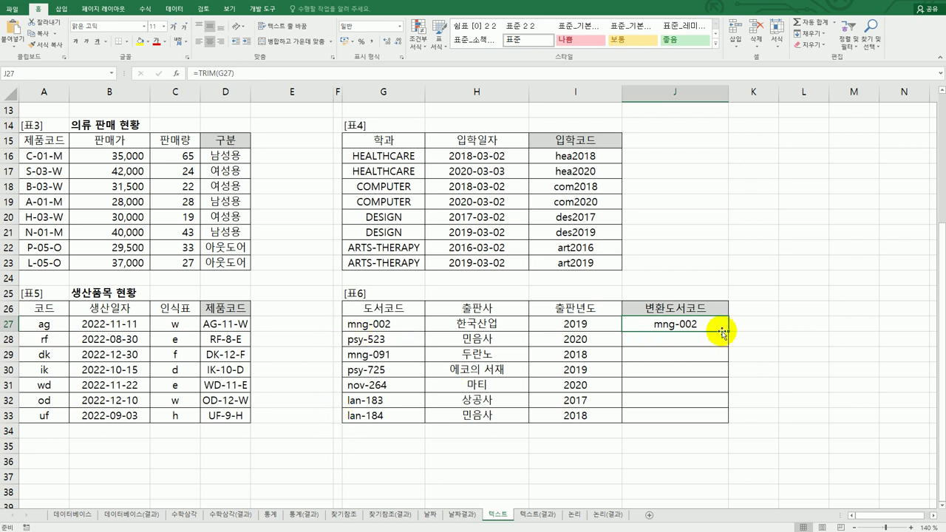
pyautogui.moveTo(730, 332); pyautogui.dragTo(658, 416)
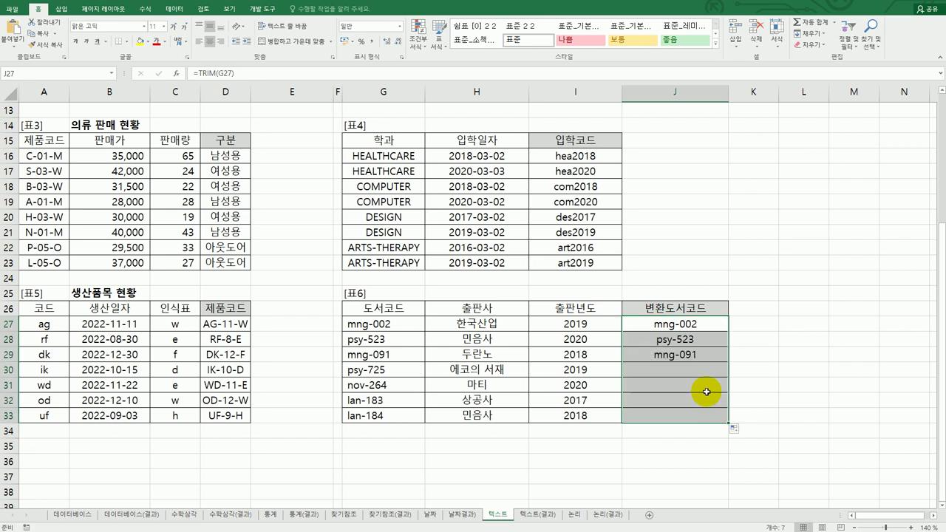
# - Wrap the J27 formula in UPPER, making it =UPPER(TRIM(G27)), and fill it down to J33
pyautogui.click(681, 323)
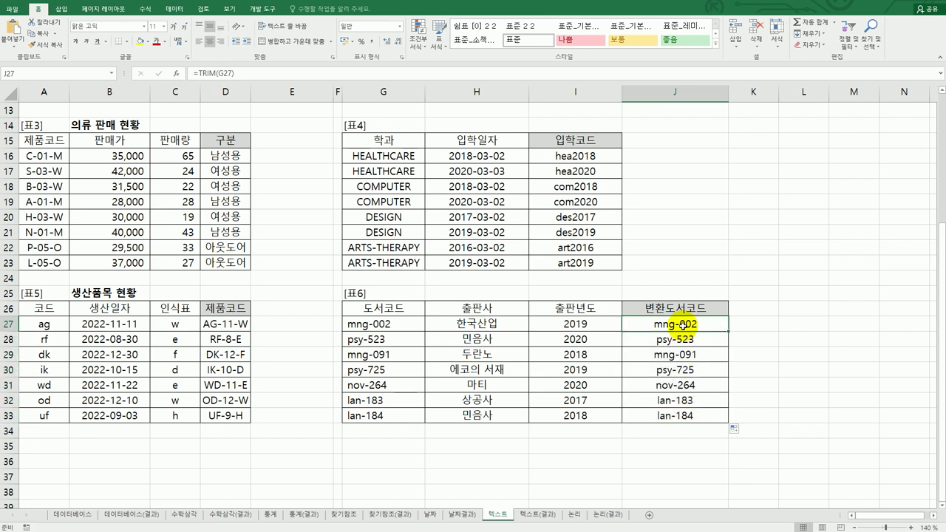
pyautogui.doubleClick(681, 324)
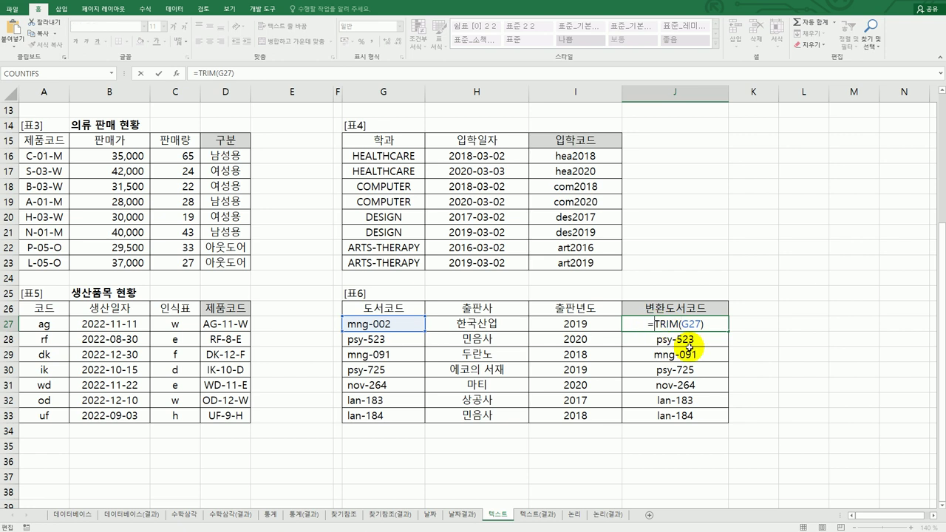
pyautogui.write('up')
pyautogui.doubleClick(673, 340)
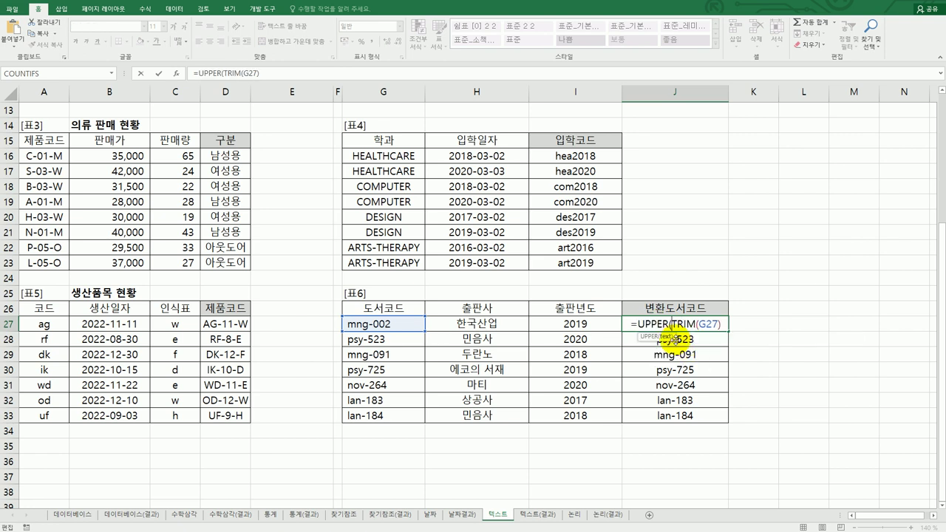
pyautogui.click(721, 326)
pyautogui.write(')')
pyautogui.press('Return')
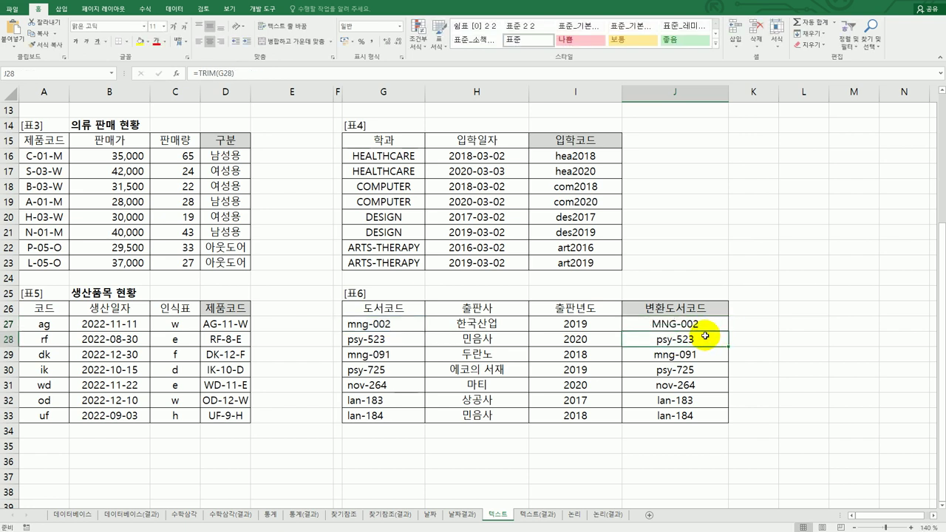
pyautogui.click(718, 326)
pyautogui.moveTo(729, 331); pyautogui.dragTo(668, 416)
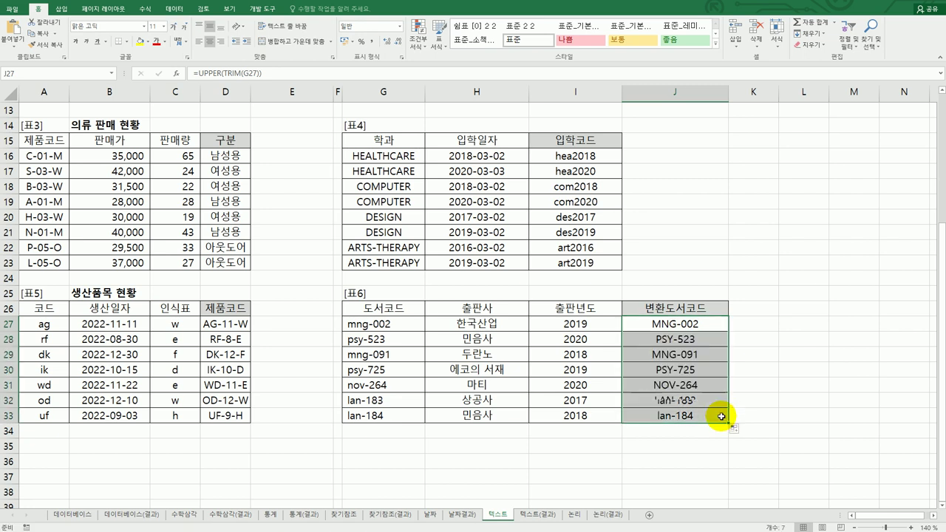
# - Append the text -KR to the J27 formula, making it =UPPER(TRIM(G27))&"-KR", and fill it down to J33
pyautogui.doubleClick(708, 324)
pyautogui.click(721, 324)
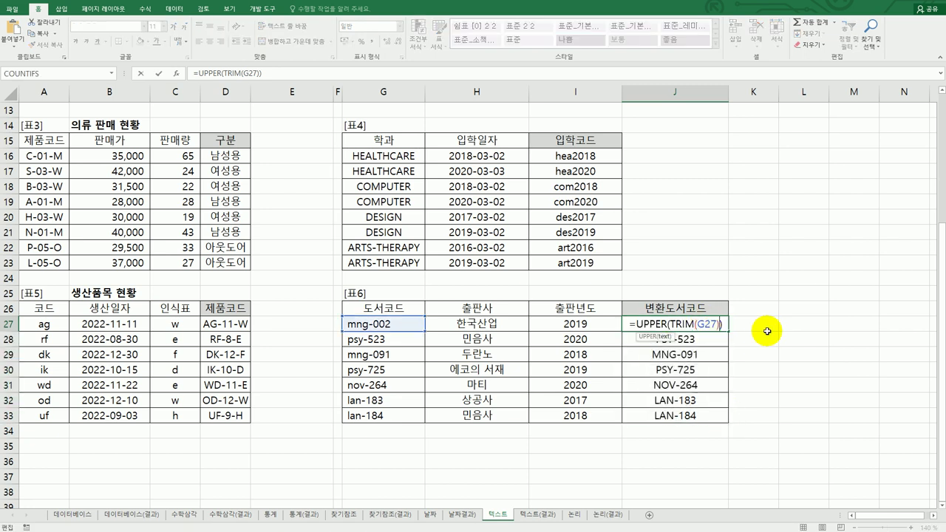
pyautogui.write('&')
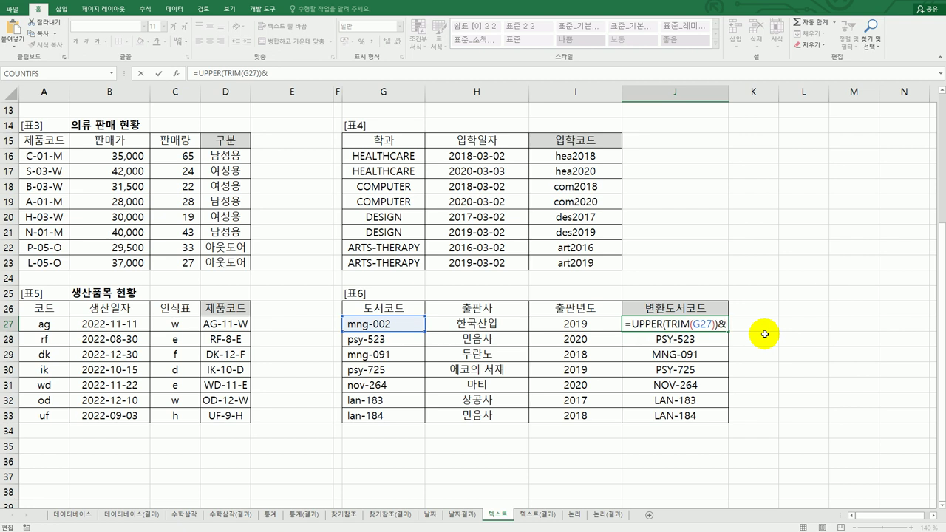
pyautogui.write('"')
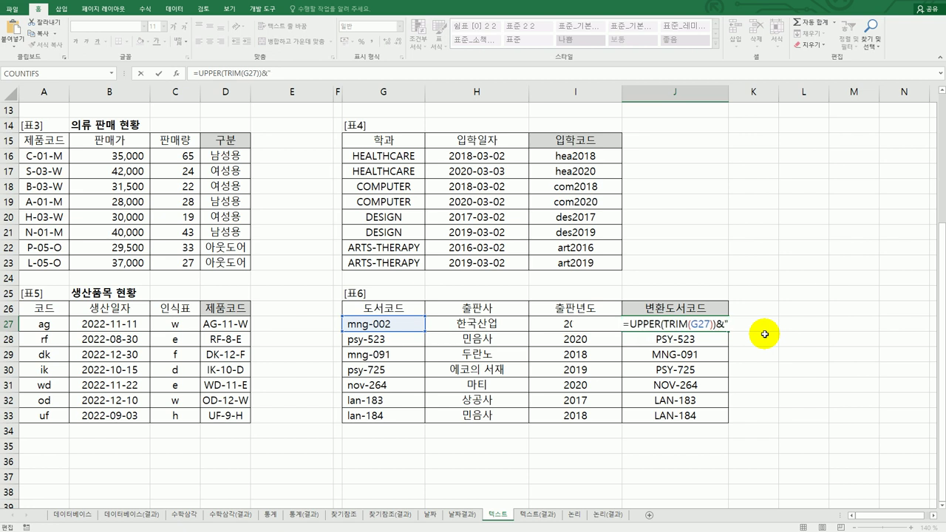
pyautogui.write('-')
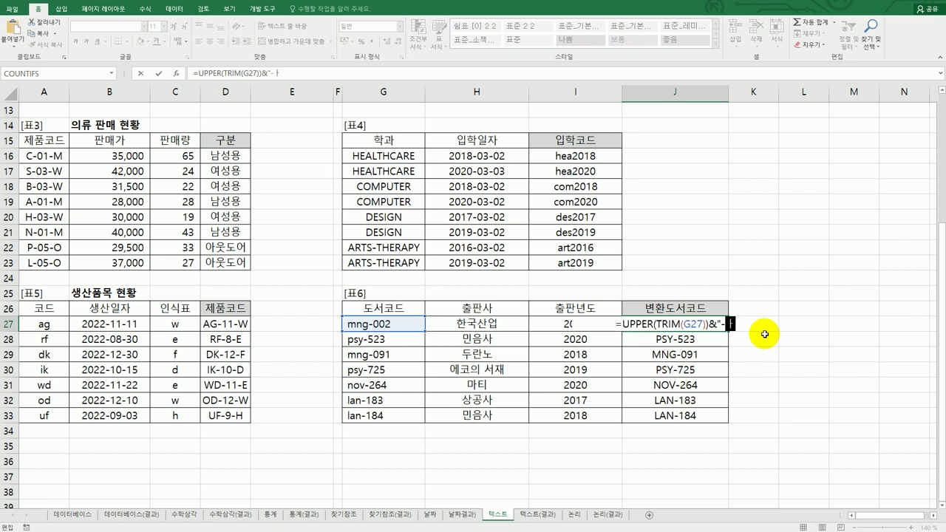
pyautogui.write('KR')
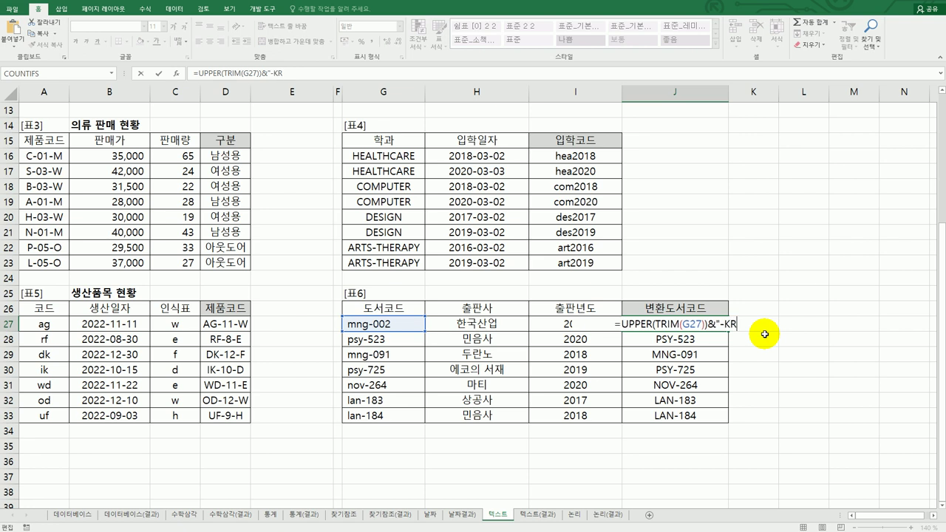
pyautogui.write('"')
pyautogui.press('Return')
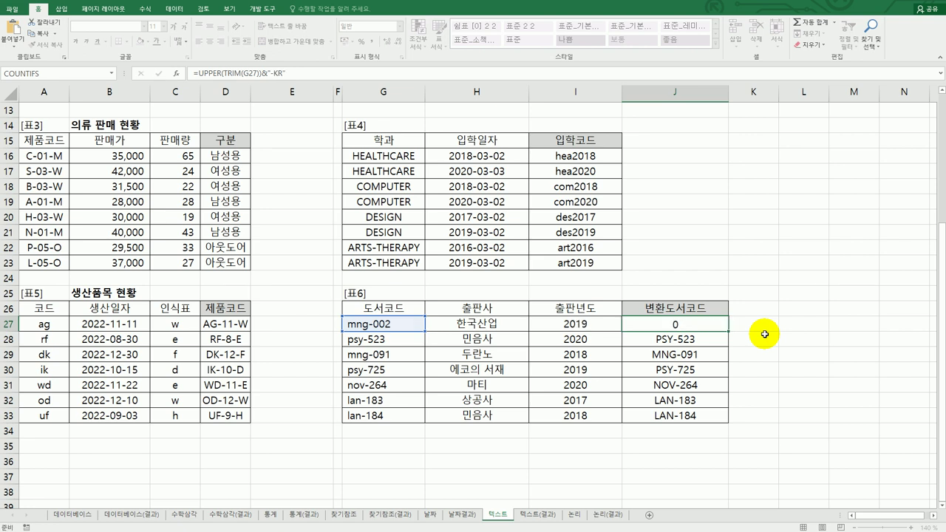
pyautogui.click(716, 325)
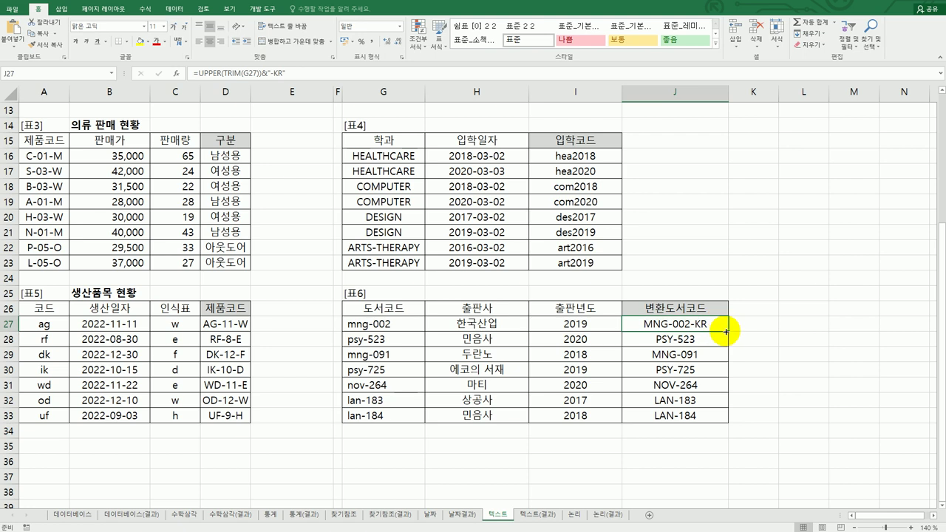
pyautogui.moveTo(729, 332); pyautogui.dragTo(724, 420)
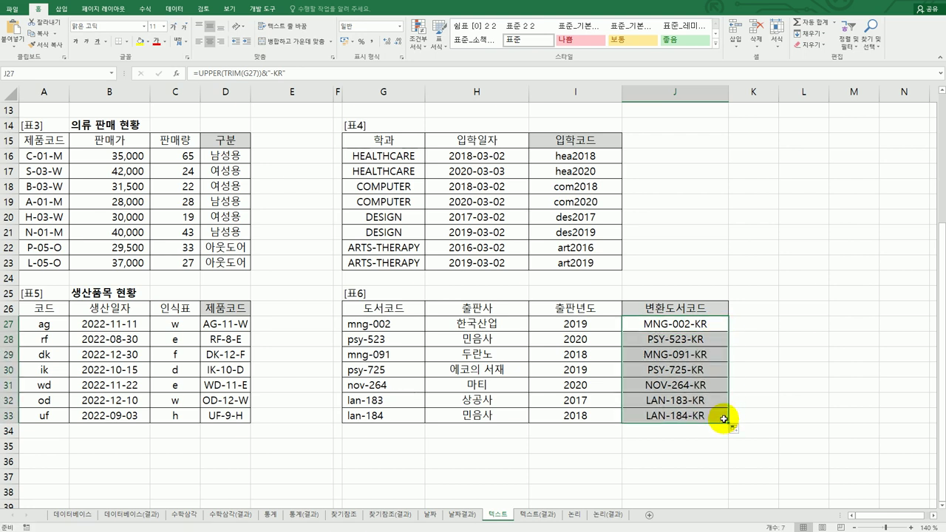
pyautogui.click(723, 418)
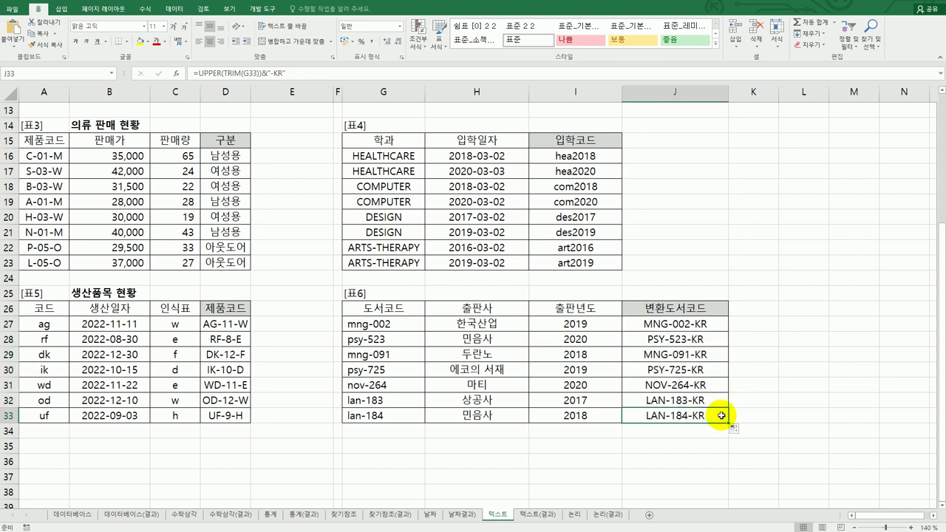